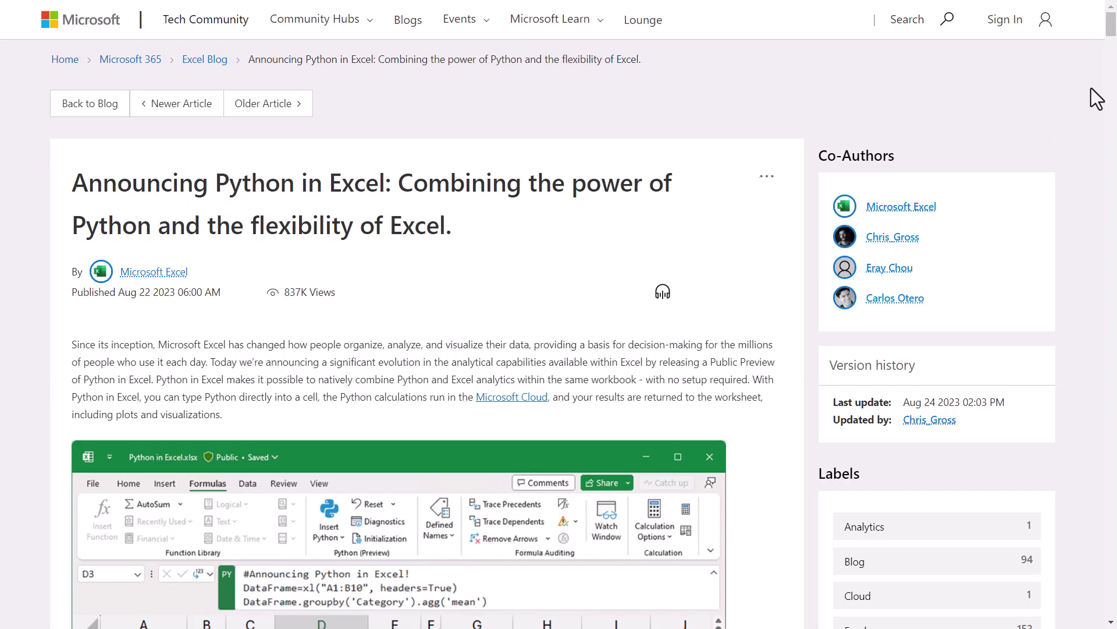
Scroll the Python in Excel announcement down to its example worksheet screenshot
{"action": "scroll", "coordinate": [1097, 99], "scroll_direction": "down", "scroll_amount": 3}
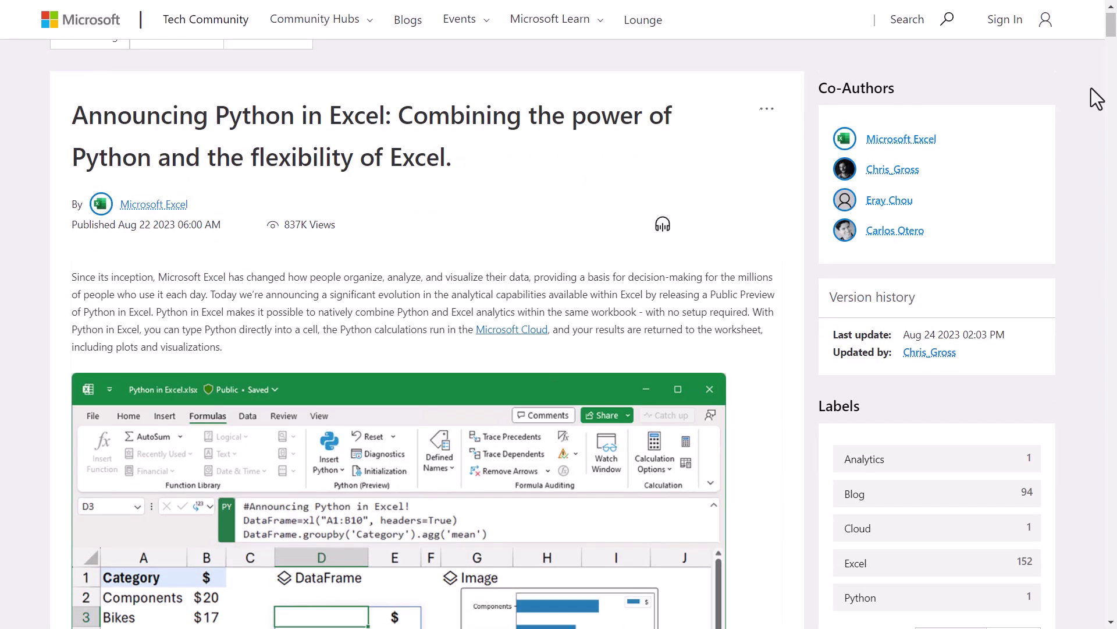
{"action": "scroll", "coordinate": [1097, 99], "scroll_direction": "down", "scroll_amount": 2}
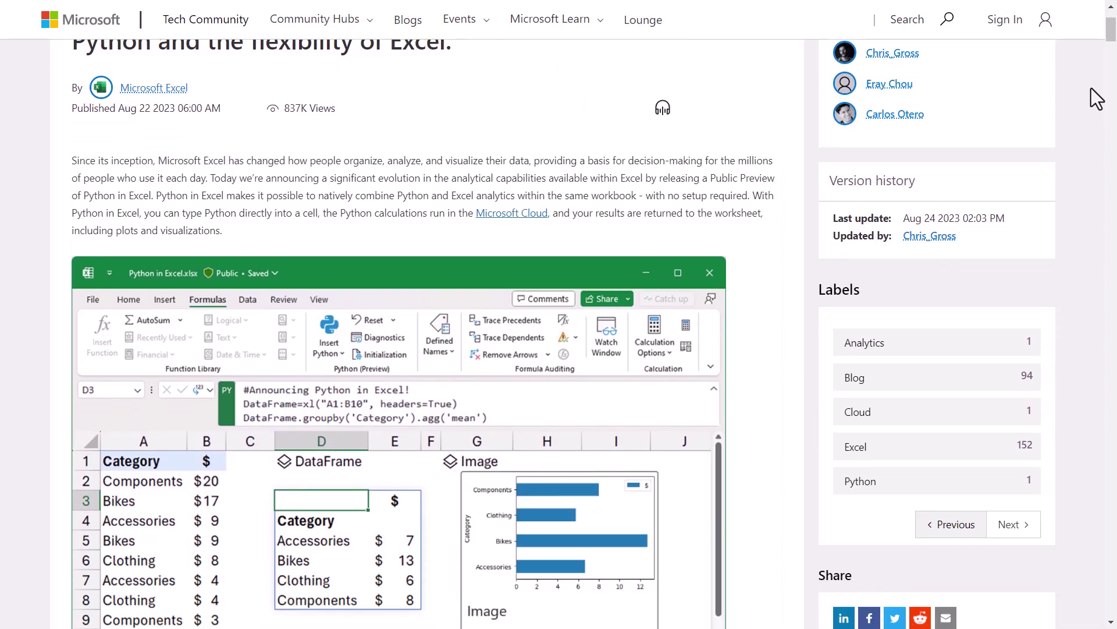
{"action": "scroll", "coordinate": [1097, 99], "scroll_direction": "down", "scroll_amount": 3}
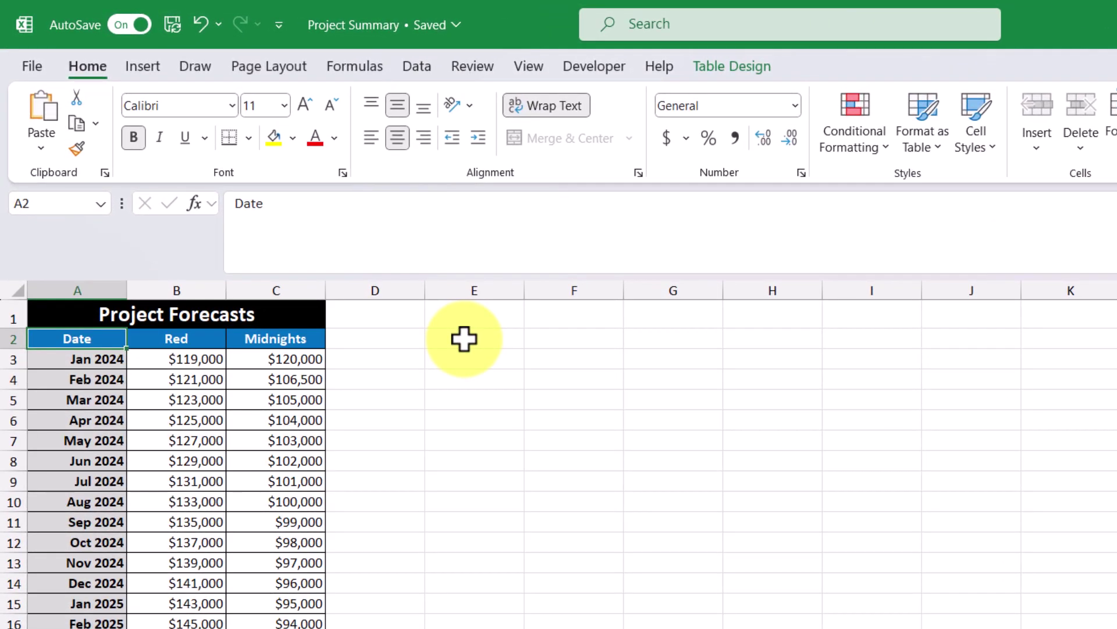
Put cell E2 into Python mode with an empty PY formula ready for code
{"action": "left_click", "coordinate": [397, 290]}
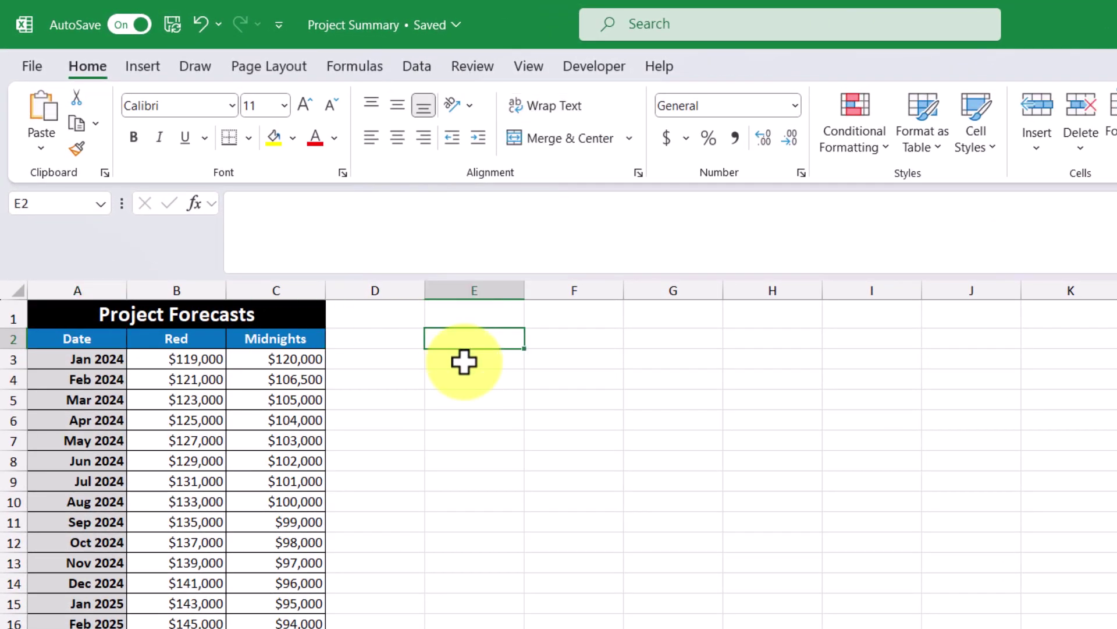
{"action": "type", "text": "="}
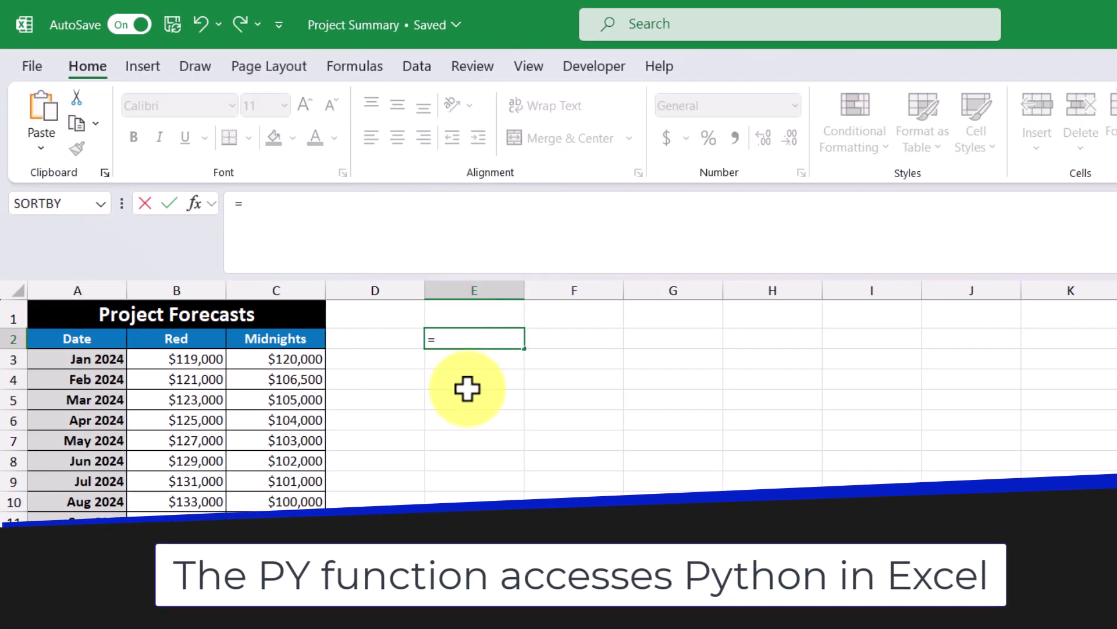
{"action": "type", "text": "py"}
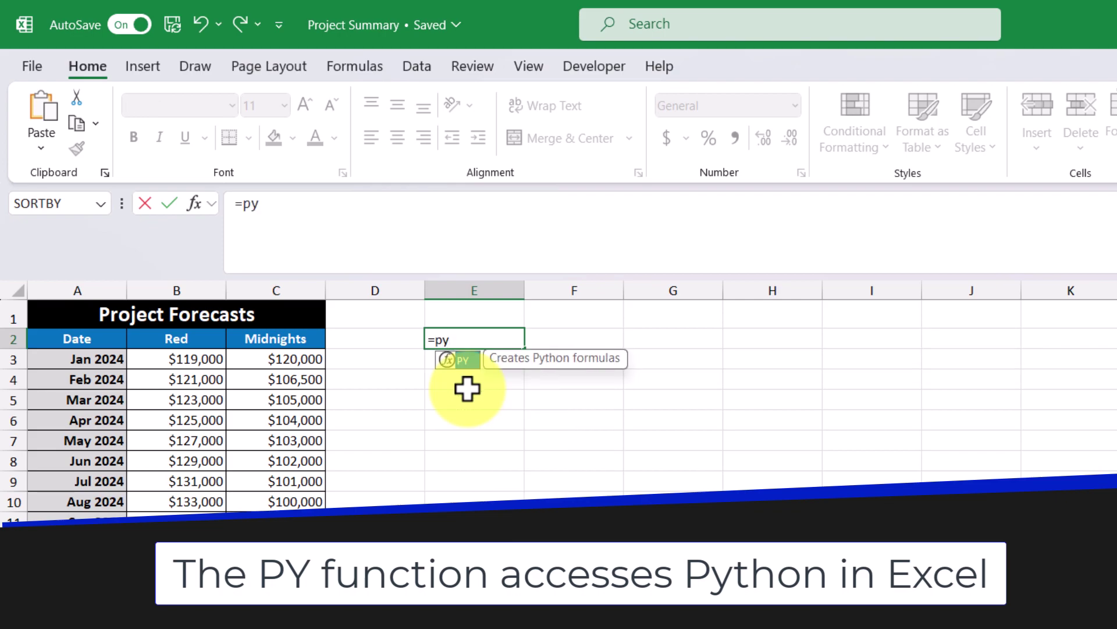
{"action": "key", "text": "Tab"}
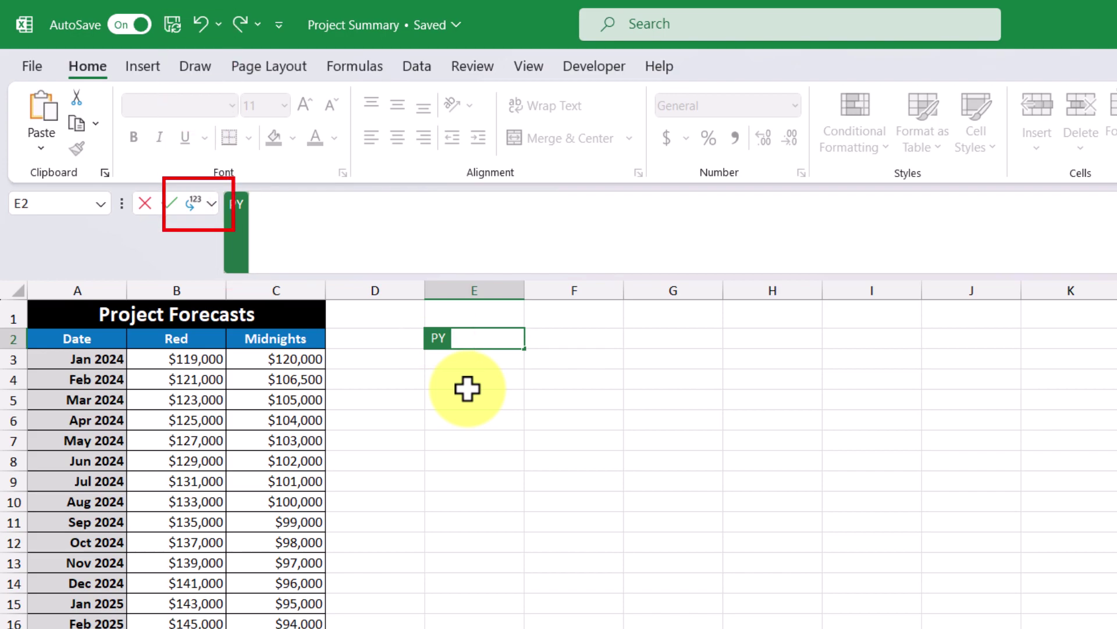
{"action": "key", "text": "Escape"}
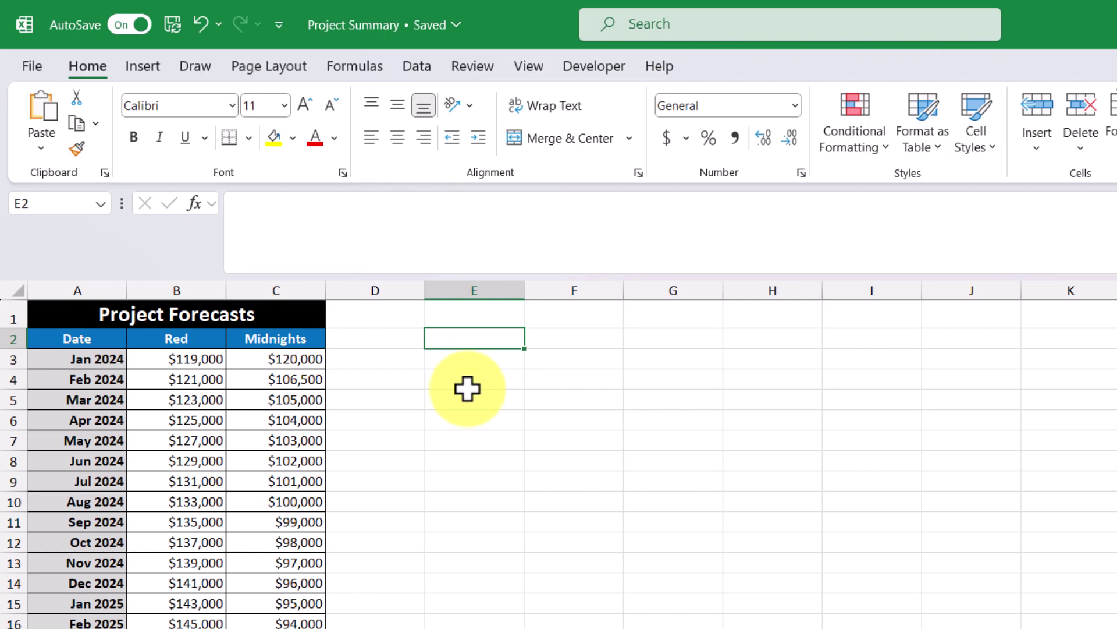
{"action": "key", "text": "ctrl+alt+shift+p"}
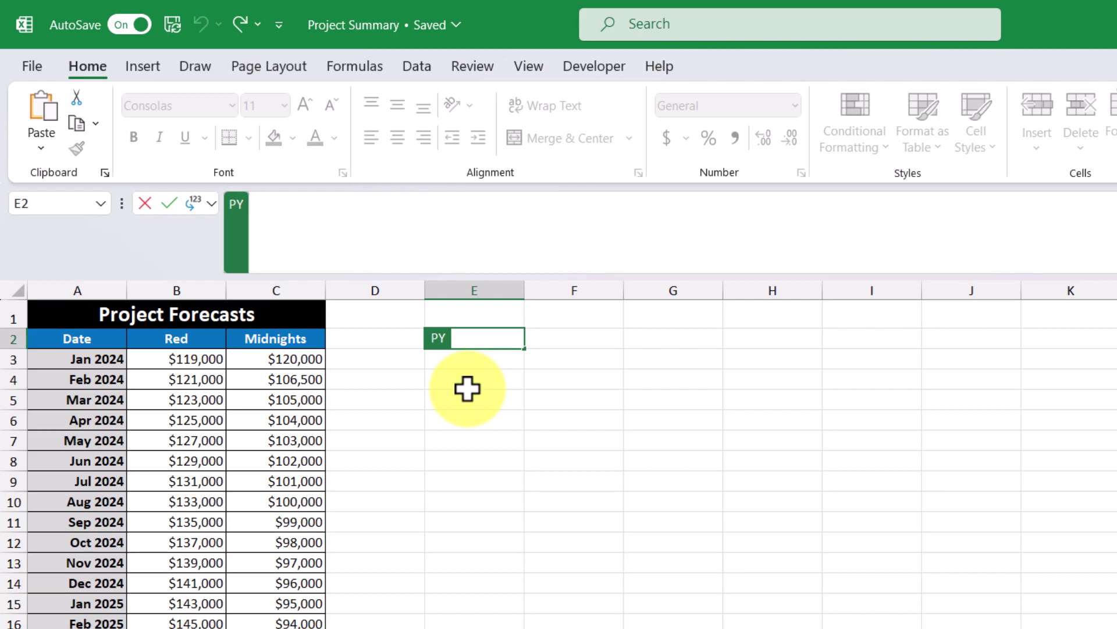
Enter and run the Python code 5+5 in E2 so it returns 10
{"action": "type", "text": "5+5"}
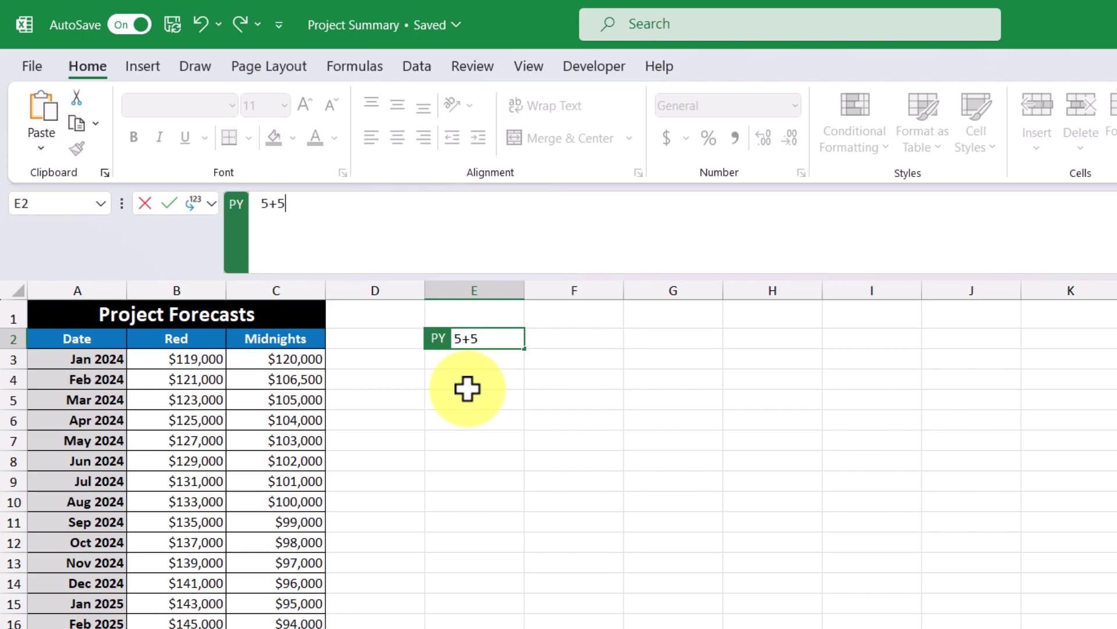
{"action": "key", "text": "Return"}
{"action": "key", "text": "ctrl+Return"}
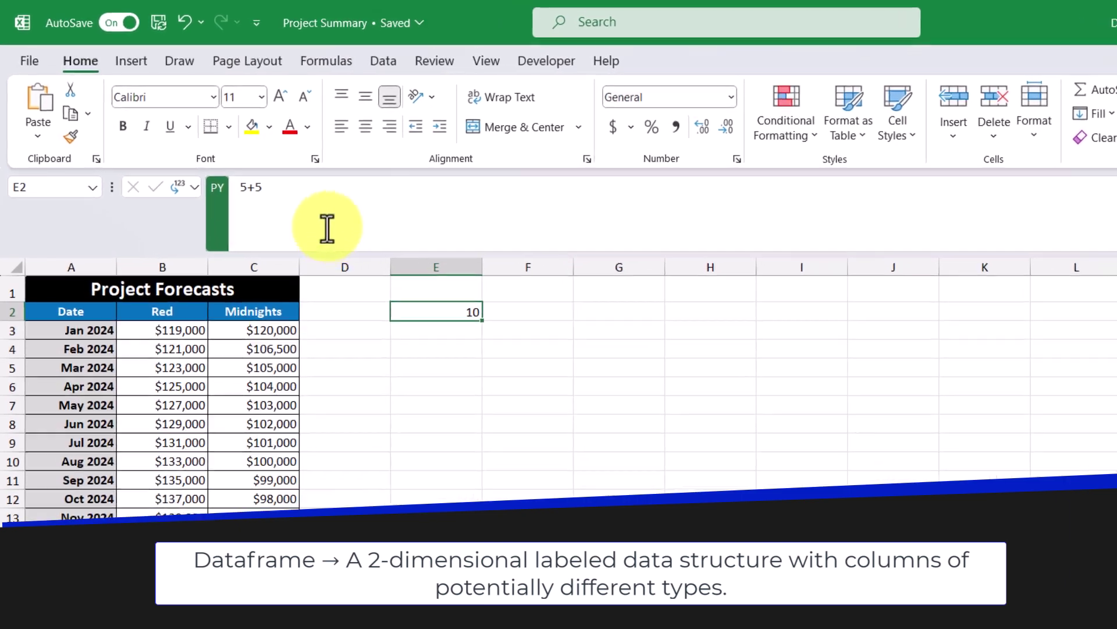
Replace E2's code with pf = xl("ProjectForecast[#All]", headers=True) and run it
{"action": "left_click", "coordinate": [228, 175]}
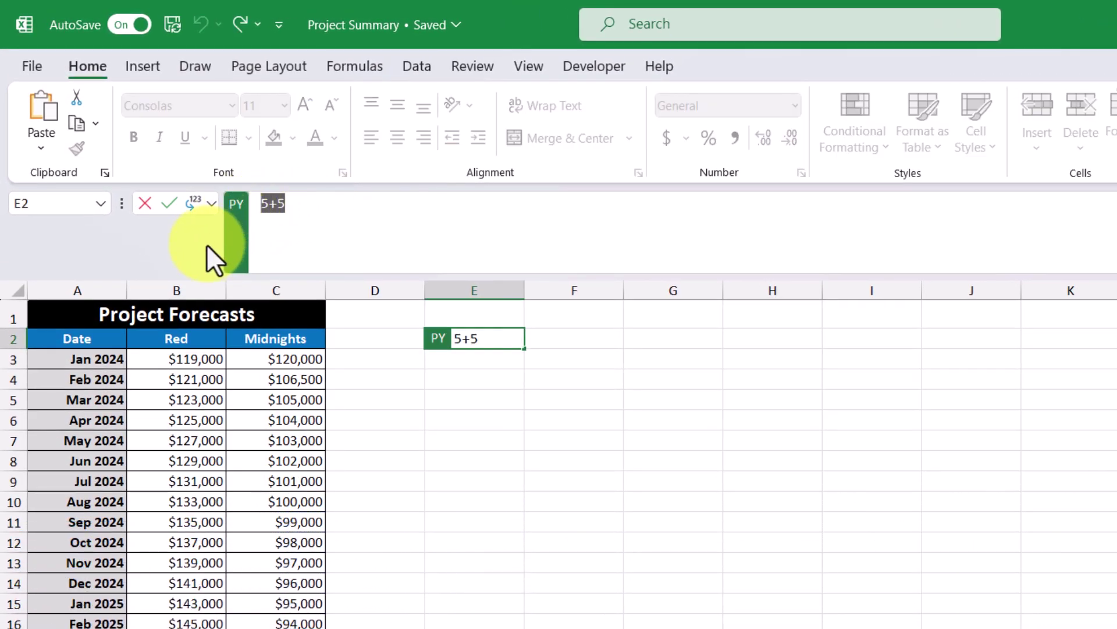
{"action": "key", "text": "BackSpace"}
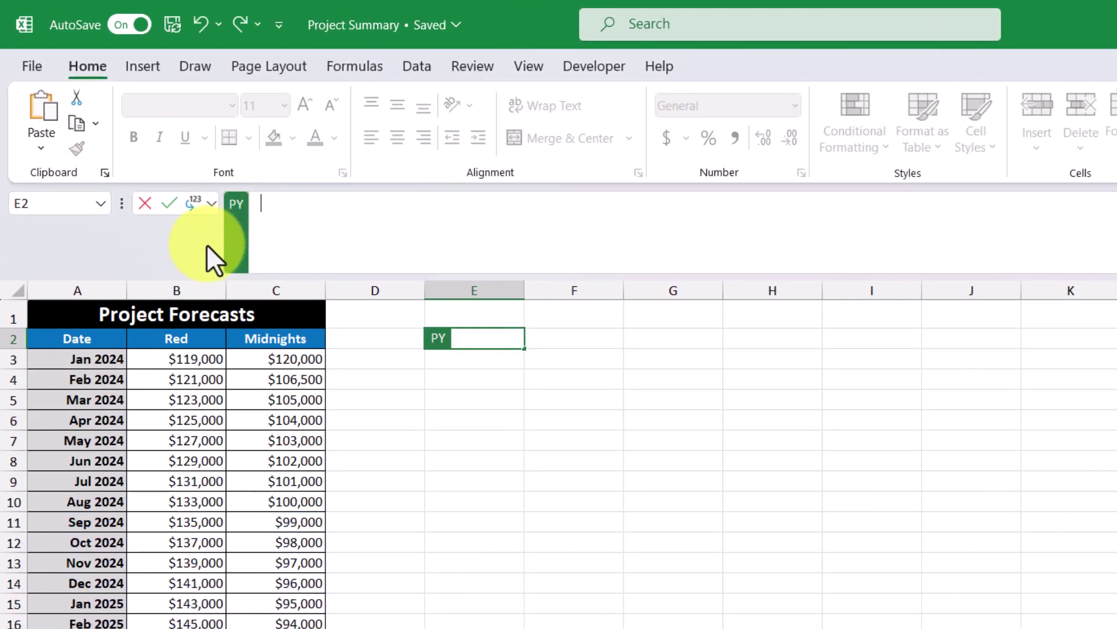
{"action": "type", "text": "pf ="}
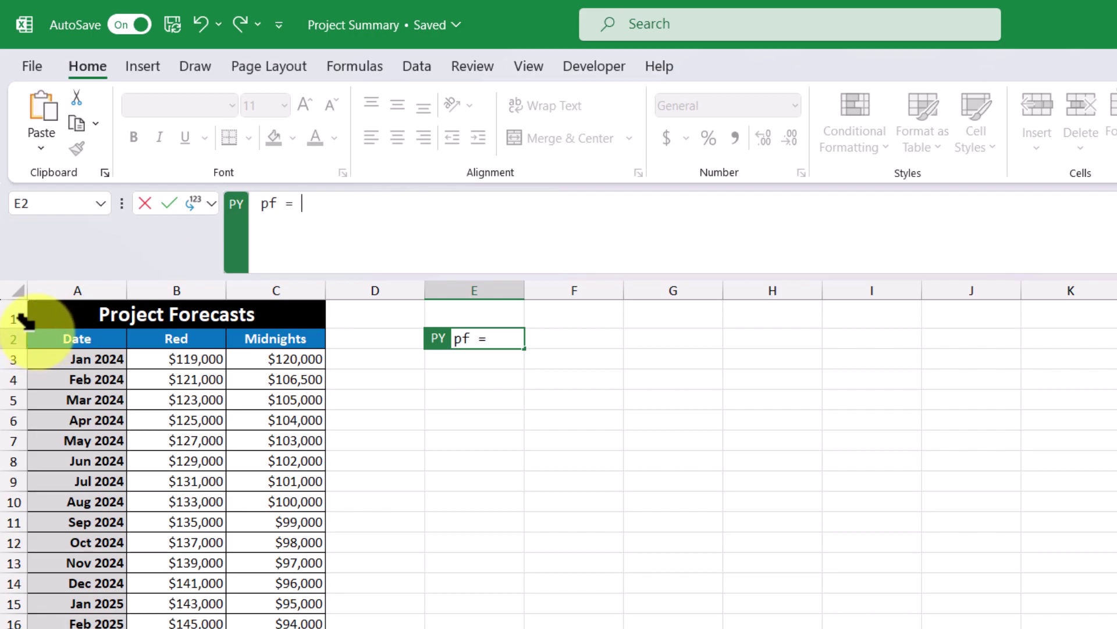
{"action": "left_click", "coordinate": [23, 319]}
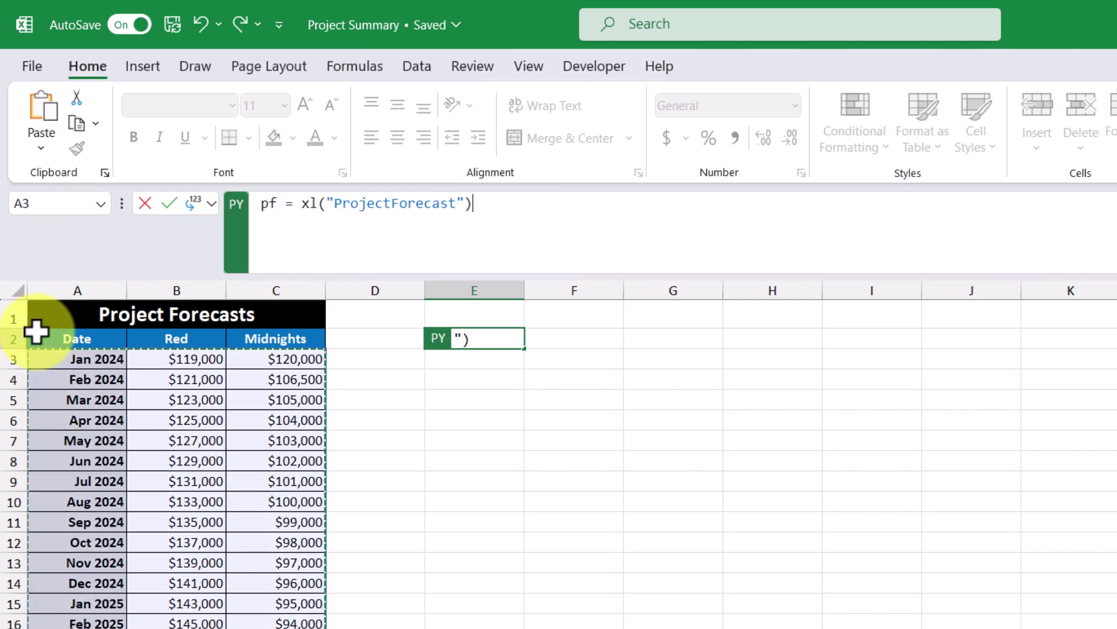
{"action": "left_click", "coordinate": [25, 317]}
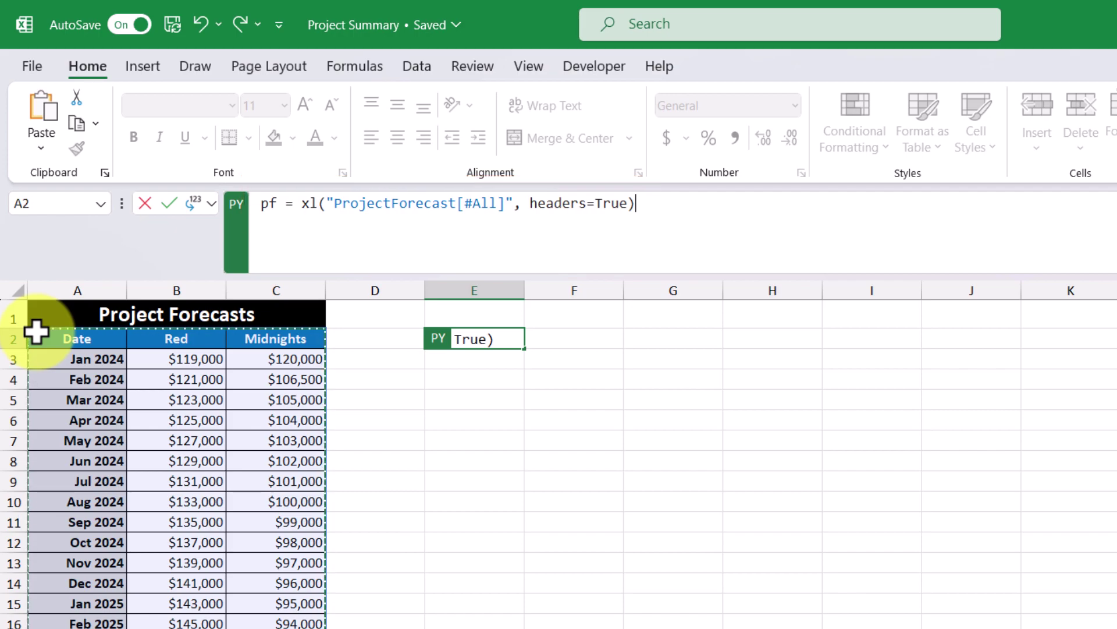
{"action": "key", "text": "ctrl+Return"}
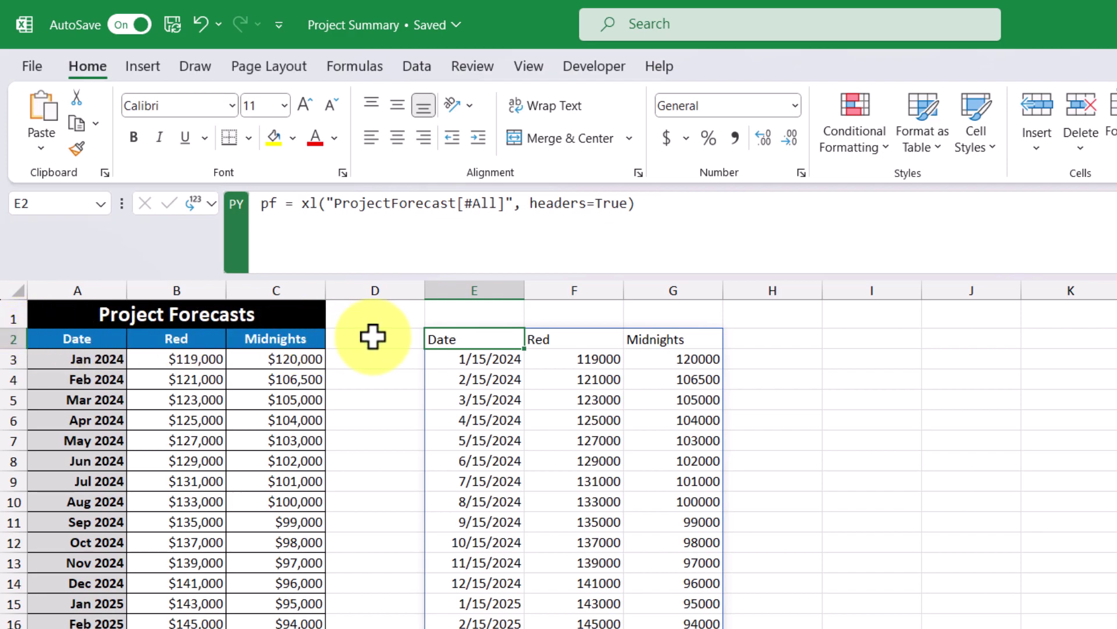
Change E2's output from spilled values to a Python DataFrame object
{"action": "right_click", "coordinate": [481, 337]}
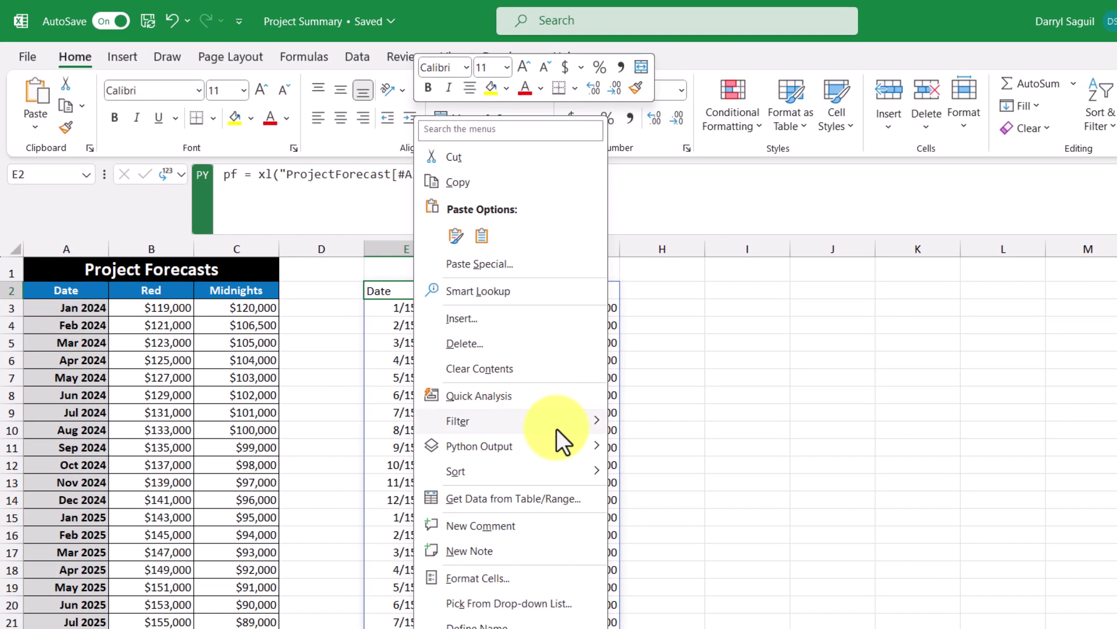
{"action": "mouse_move", "coordinate": [564, 443]}
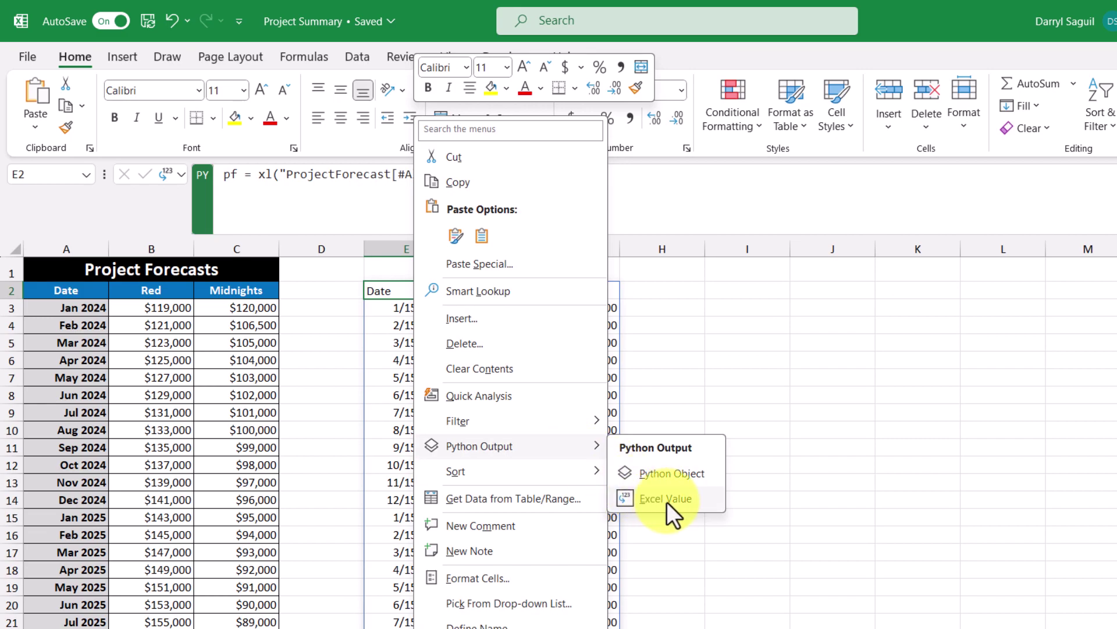
{"action": "left_click", "coordinate": [711, 474]}
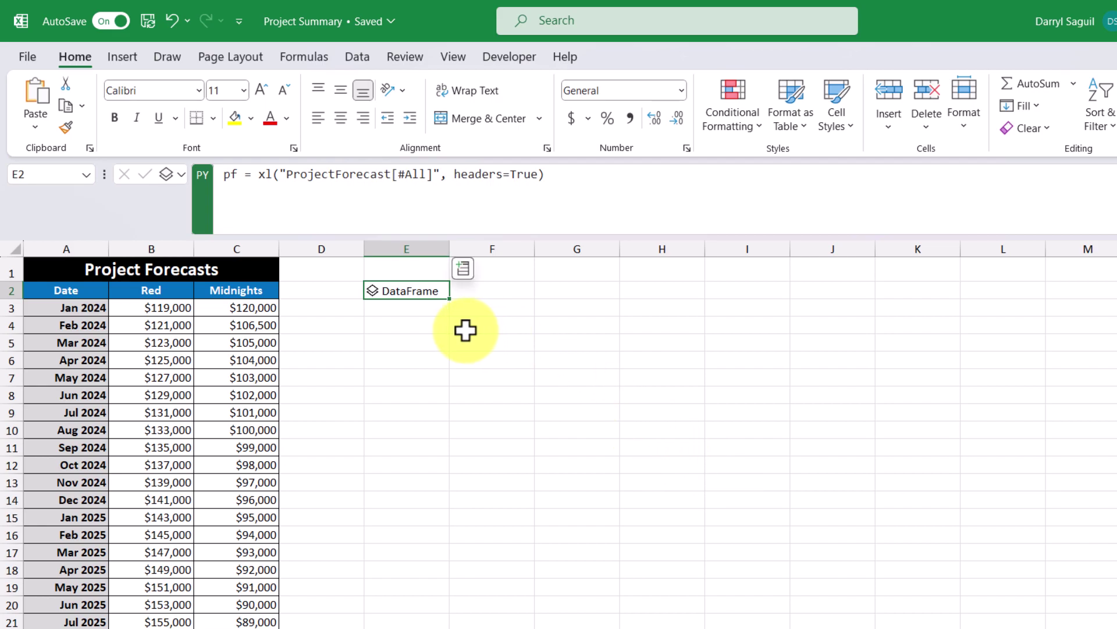
Run pf.describe() in E4 and check Red's mean of 139150 against its column values
{"action": "left_click", "coordinate": [421, 327]}
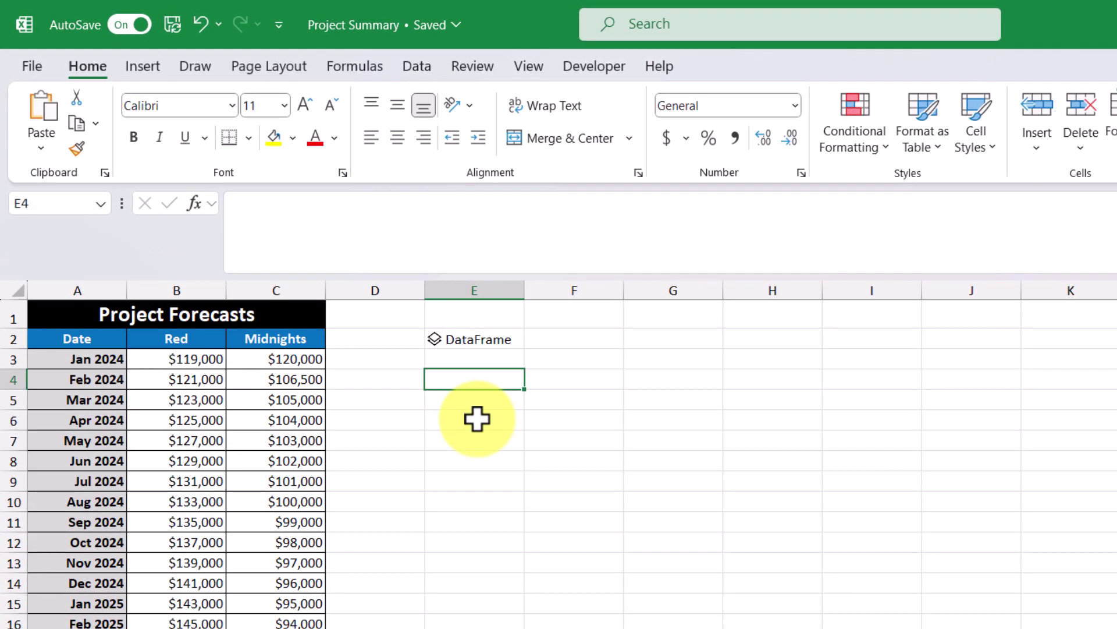
{"action": "key", "text": "ctrl+alt+shift+p"}
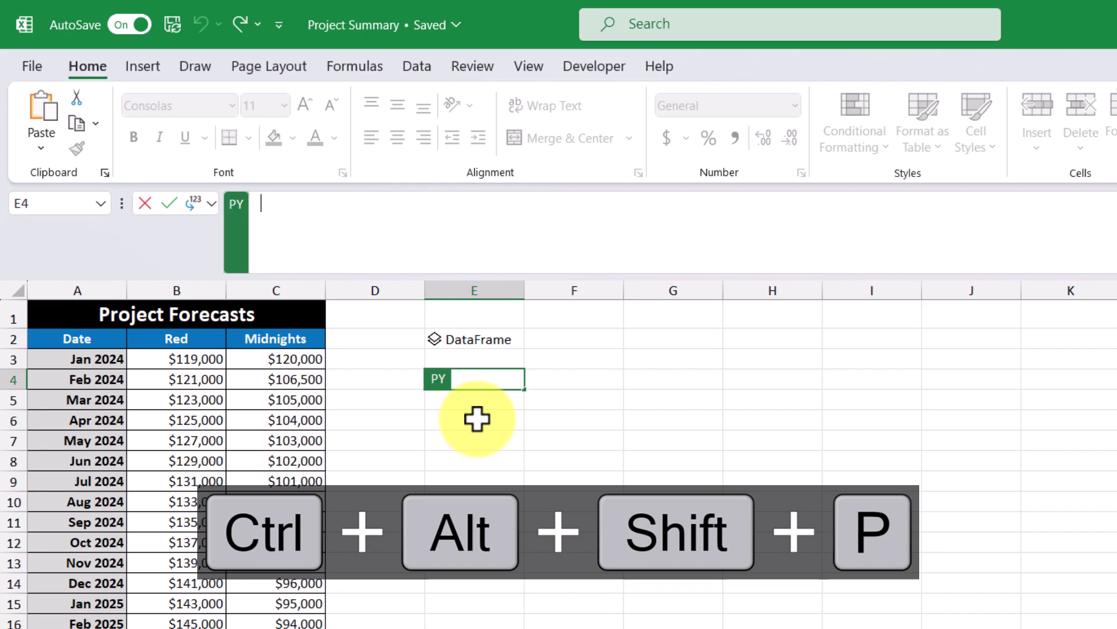
{"action": "type", "text": "pf"}
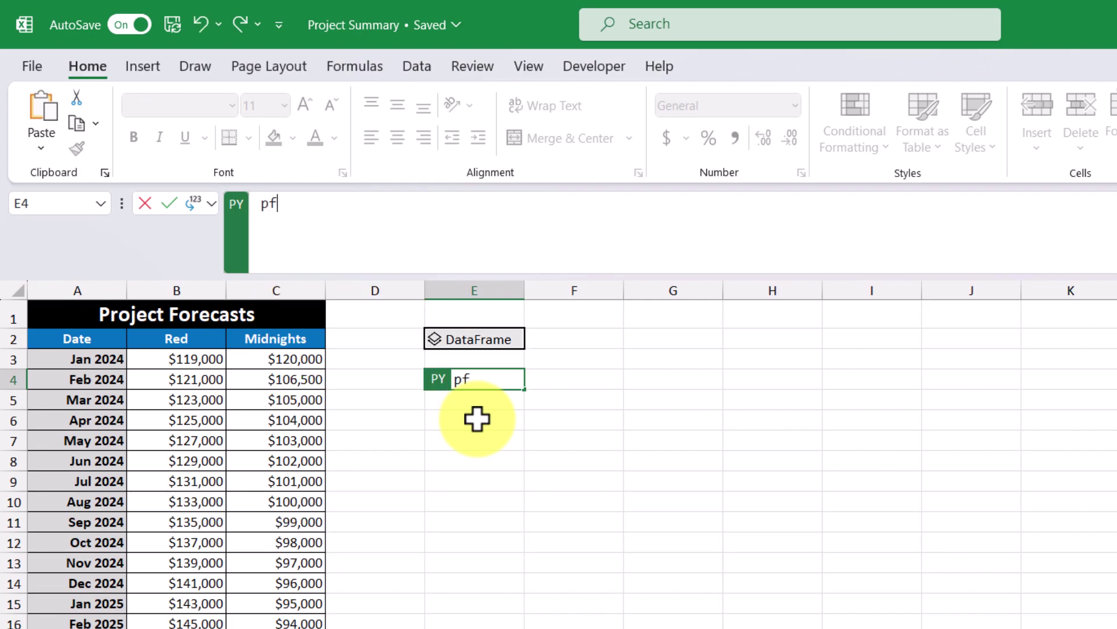
{"action": "type", "text": ".describe()"}
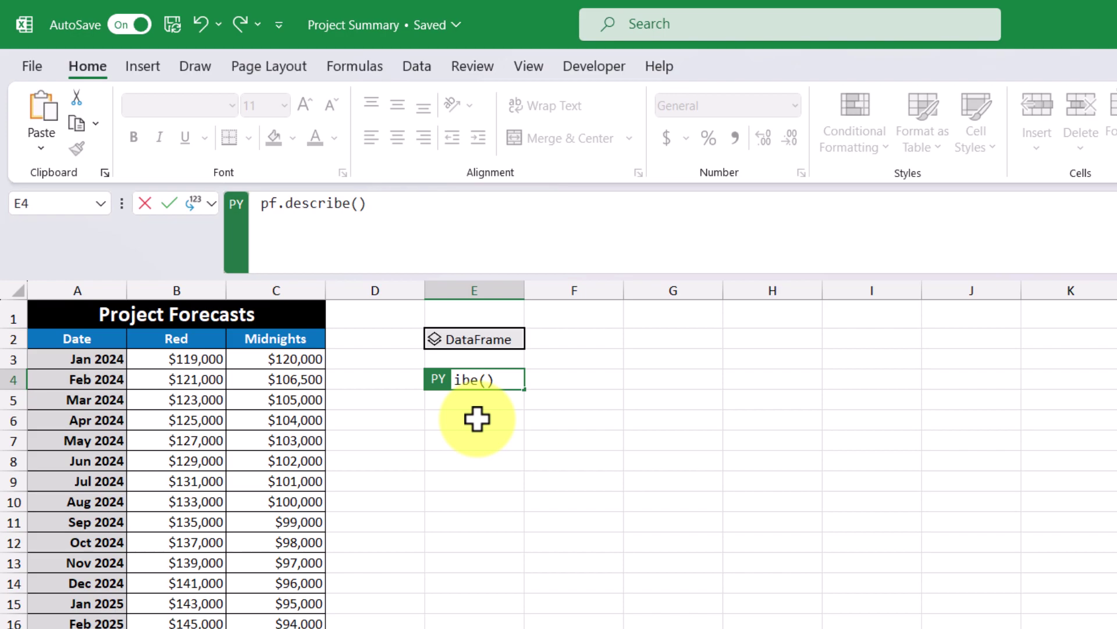
{"action": "key", "text": "ctrl+Return"}
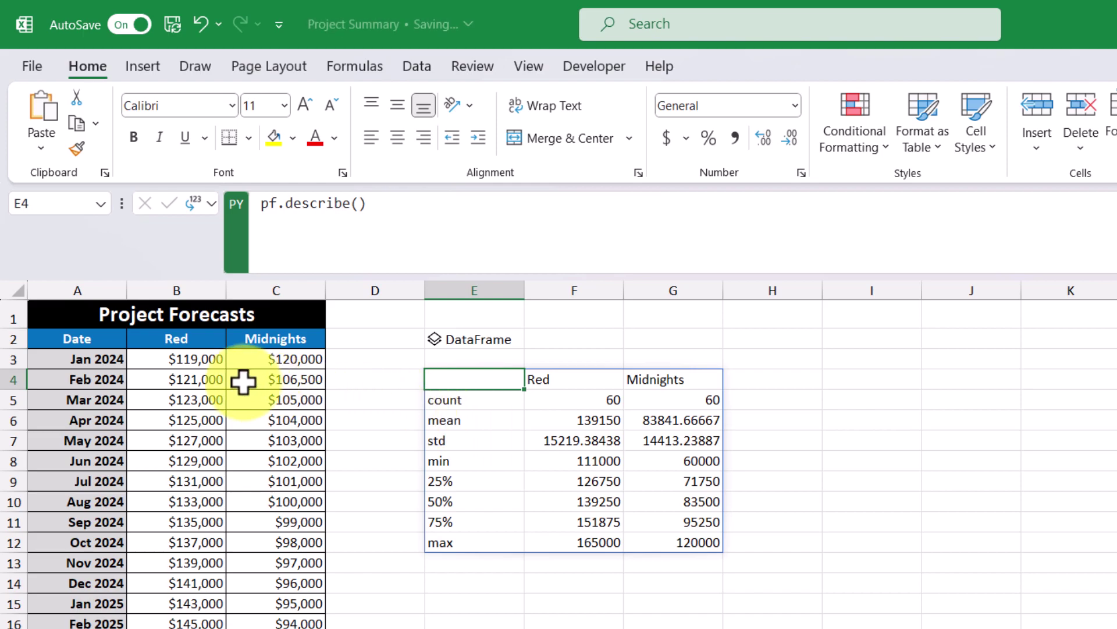
{"action": "left_click", "coordinate": [150, 323]}
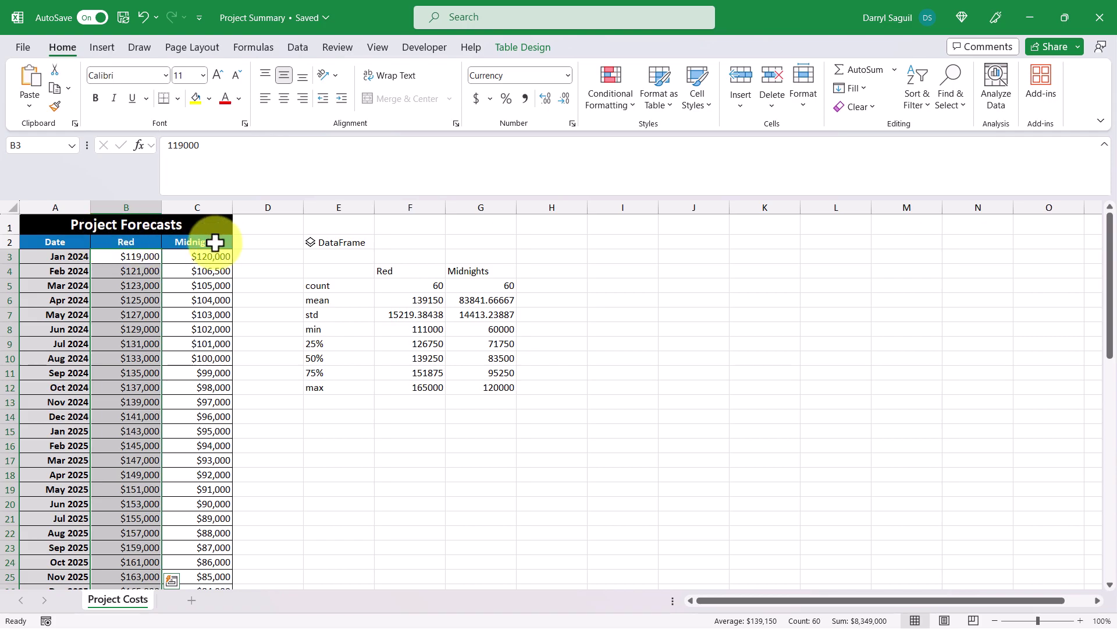
{"action": "left_click", "coordinate": [317, 269]}
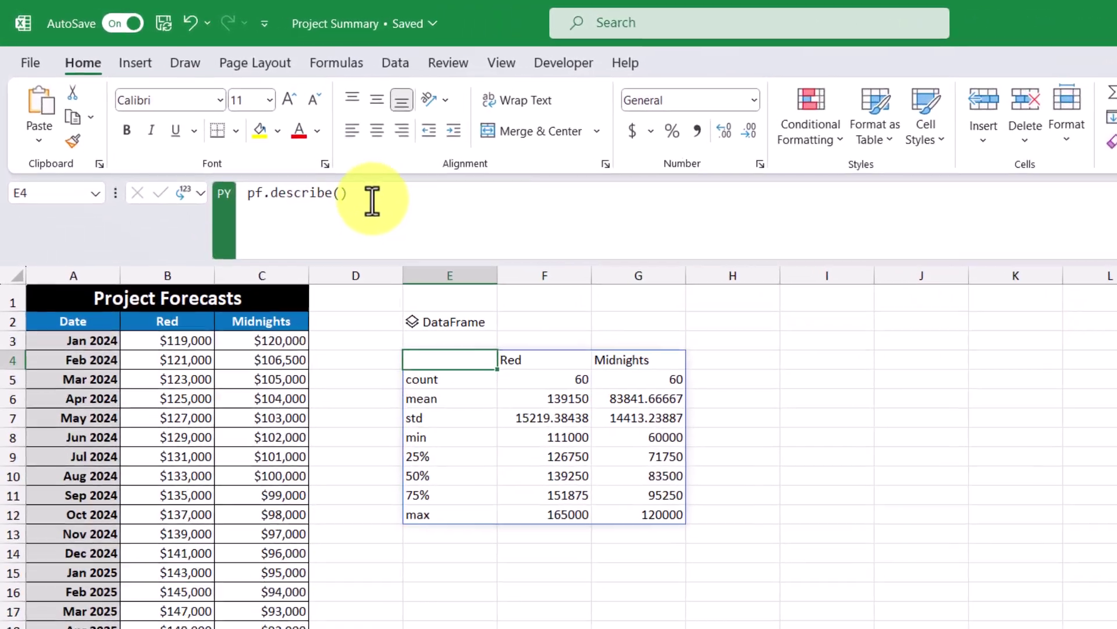
{"action": "left_click_drag", "start_coordinate": [372, 201], "coordinate": [237, 196]}
{"action": "key", "text": "BackSpace"}
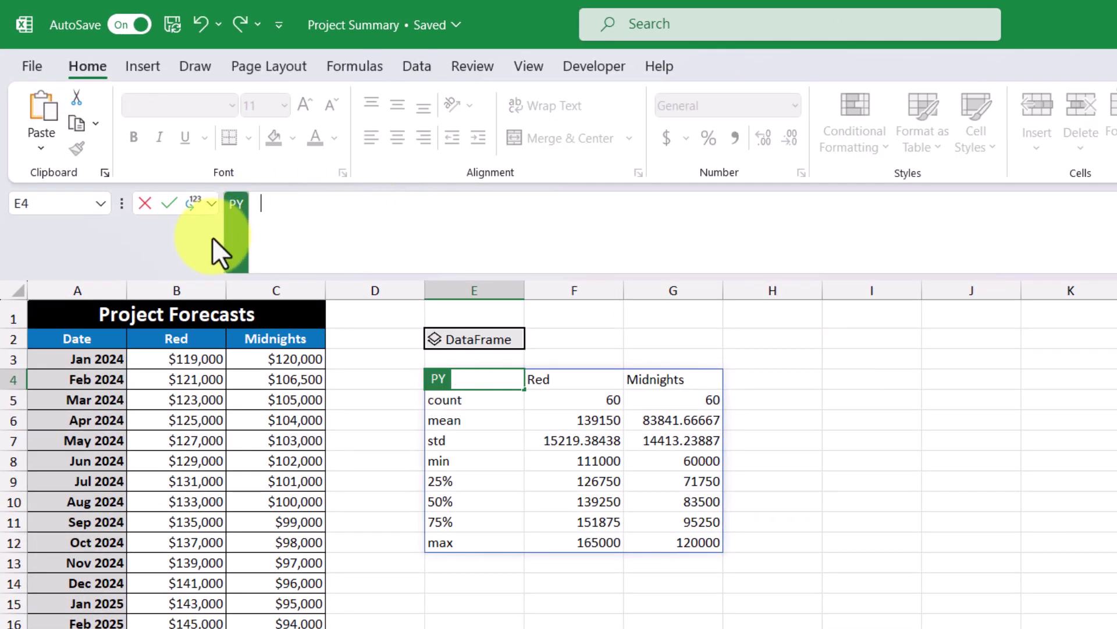
{"action": "type", "text": "pf.sum()"}
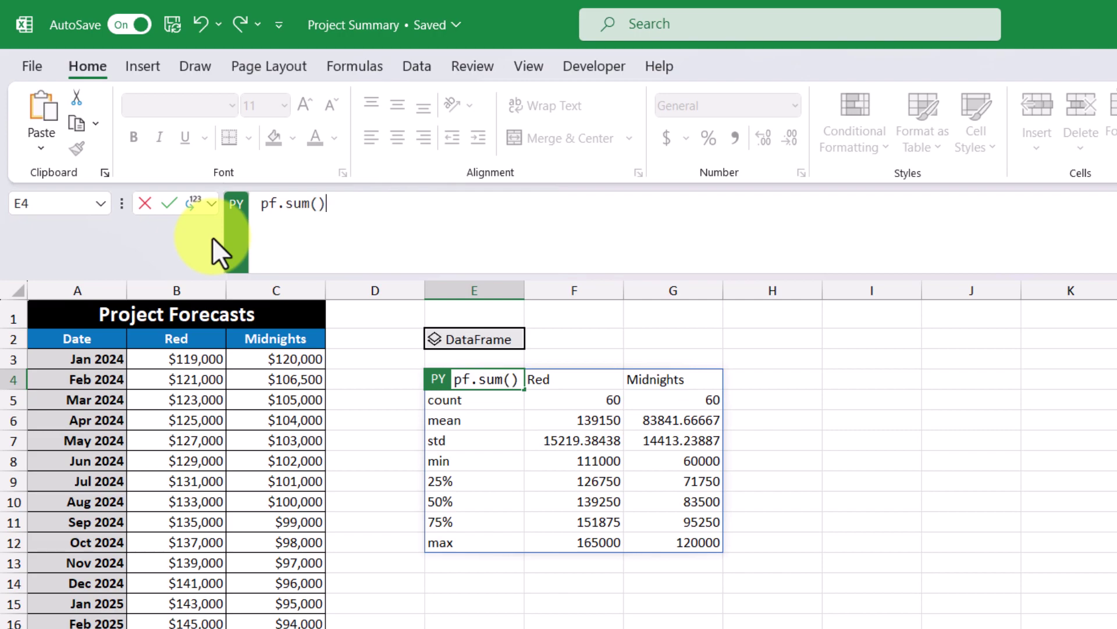
{"action": "key", "text": "ctrl+Return"}
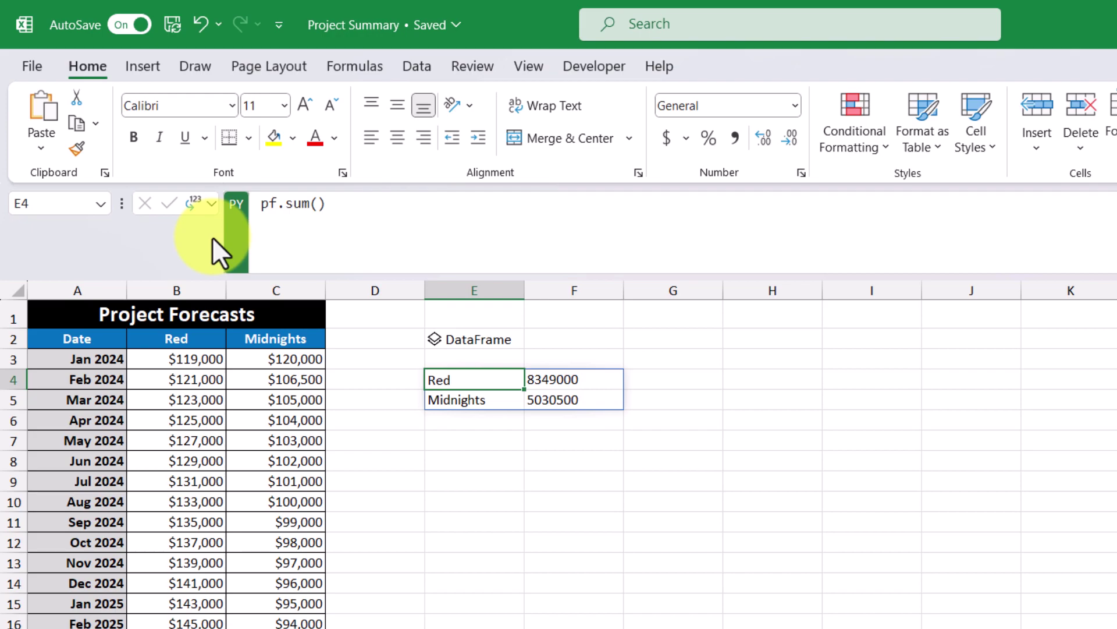
{"action": "left_click", "coordinate": [266, 319]}
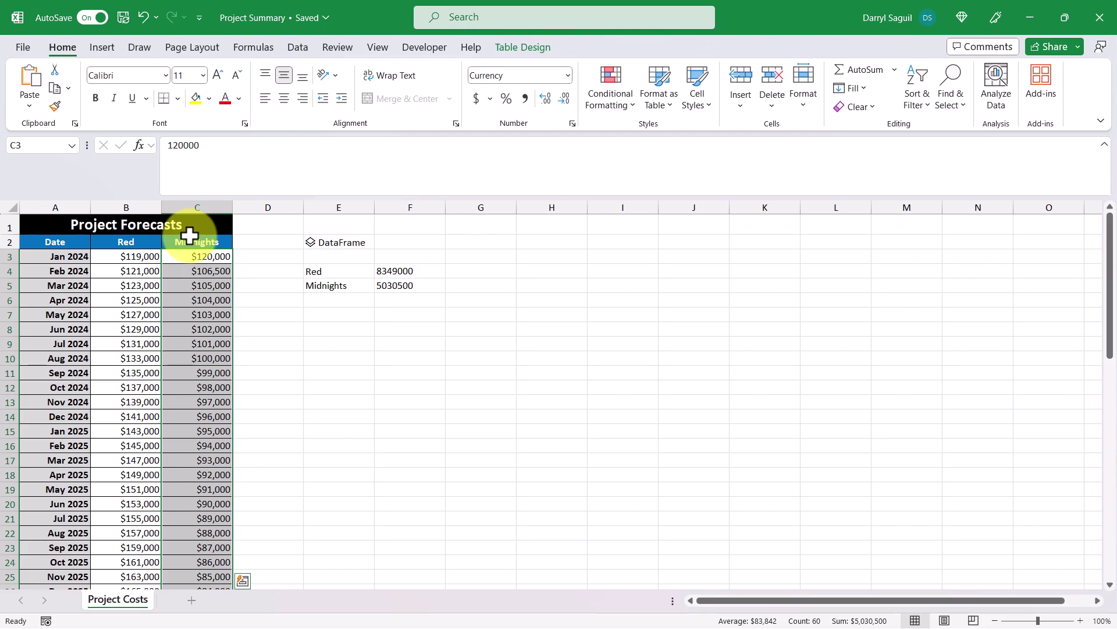
Rewrite E4's code as a quarterly pd.Grouper on Date followed by pf.groupby(grouping).sum()
{"action": "left_click", "coordinate": [351, 274]}
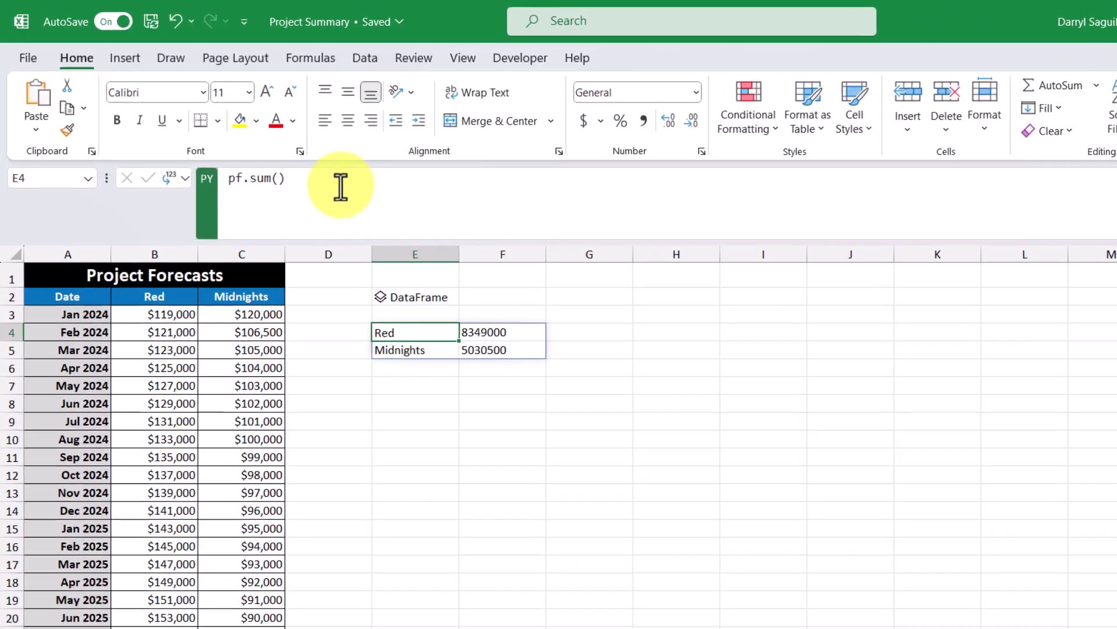
{"action": "left_click", "coordinate": [236, 149]}
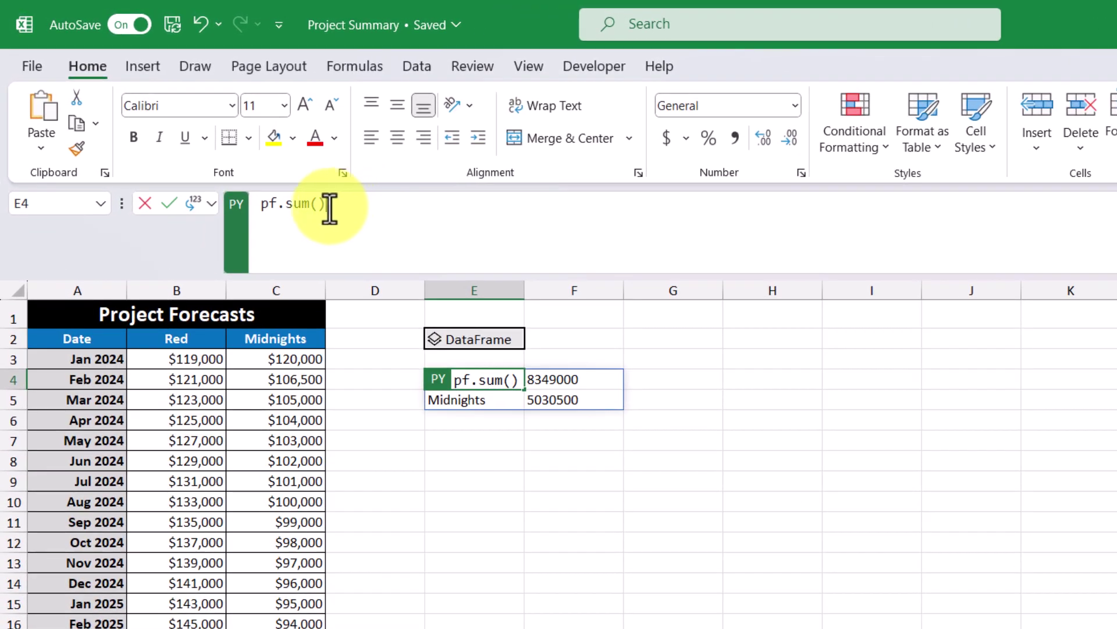
{"action": "left_click_drag", "start_coordinate": [329, 208], "coordinate": [257, 204]}
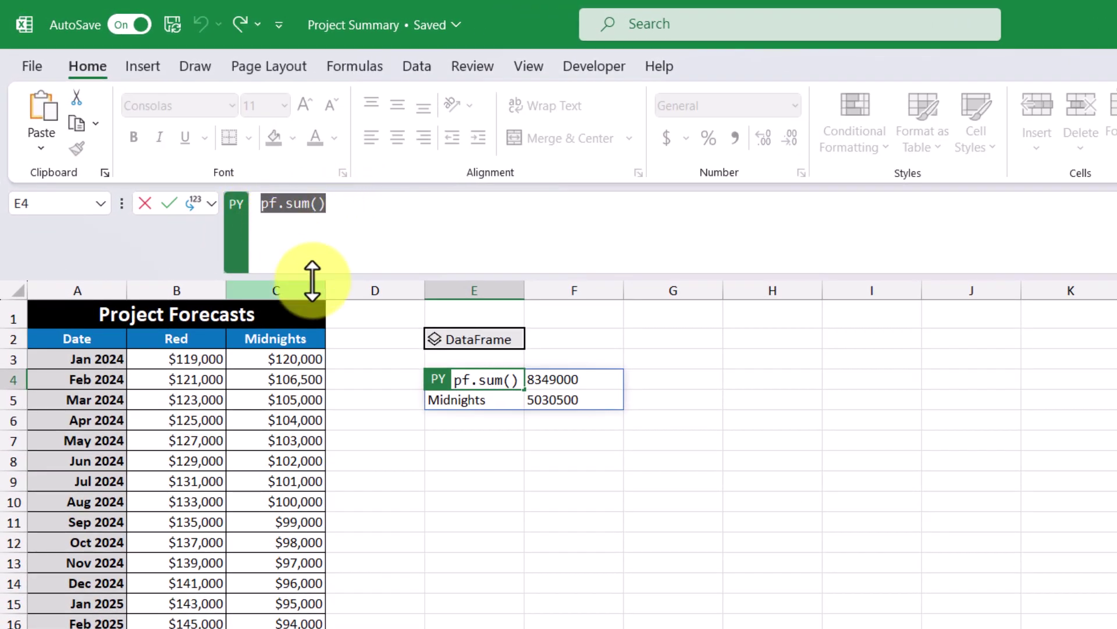
{"action": "type", "text": "groupi"}
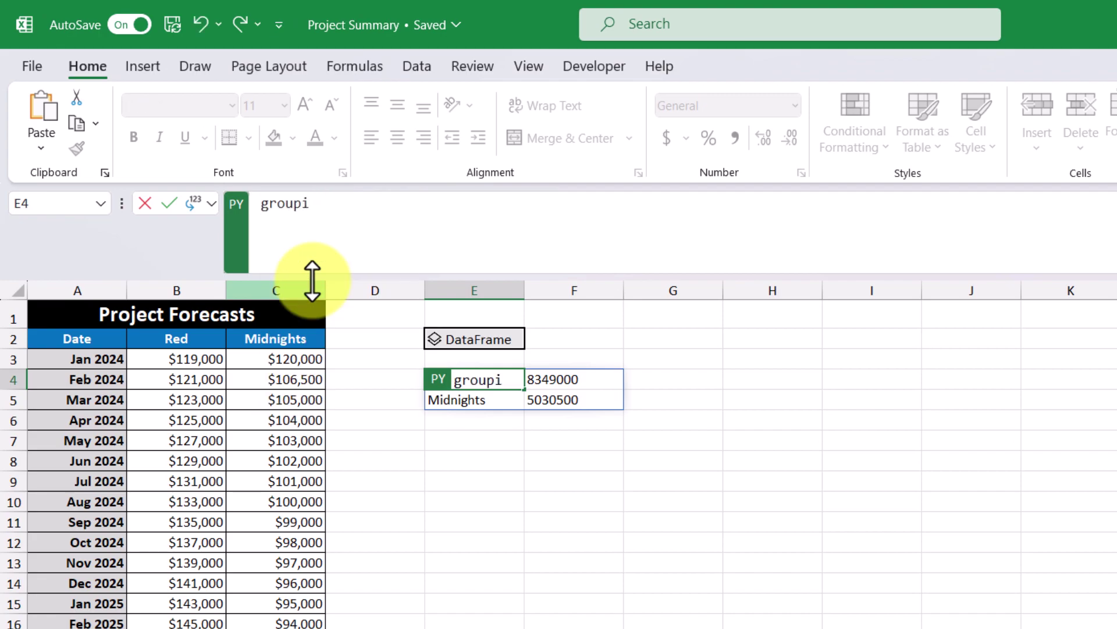
{"action": "type", "text": "ng = pd"}
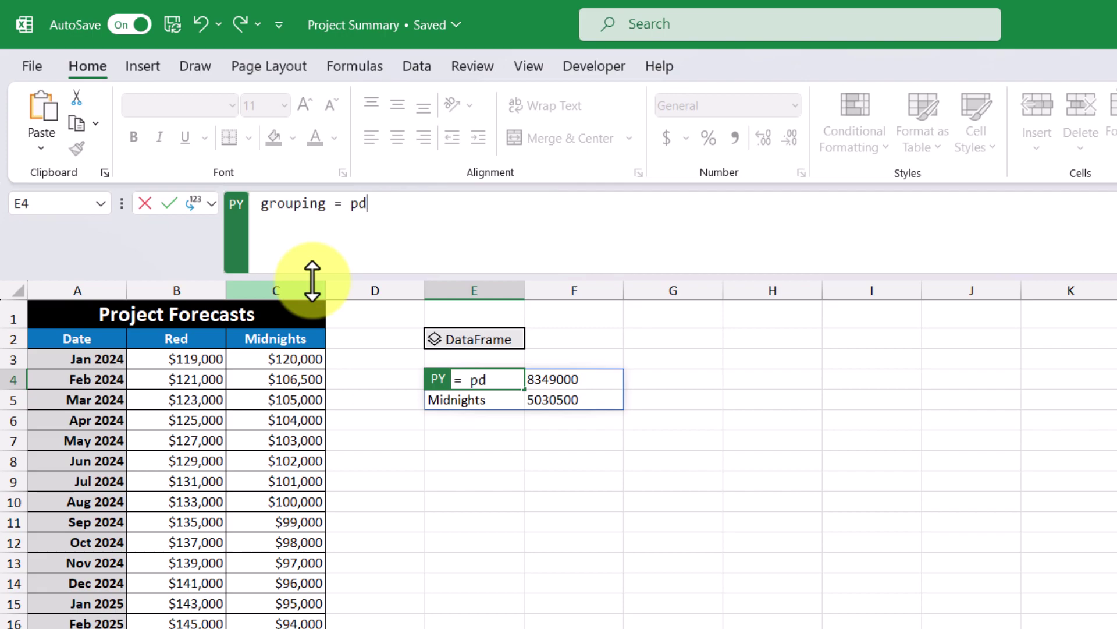
{"action": "type", "text": ".Grouper"}
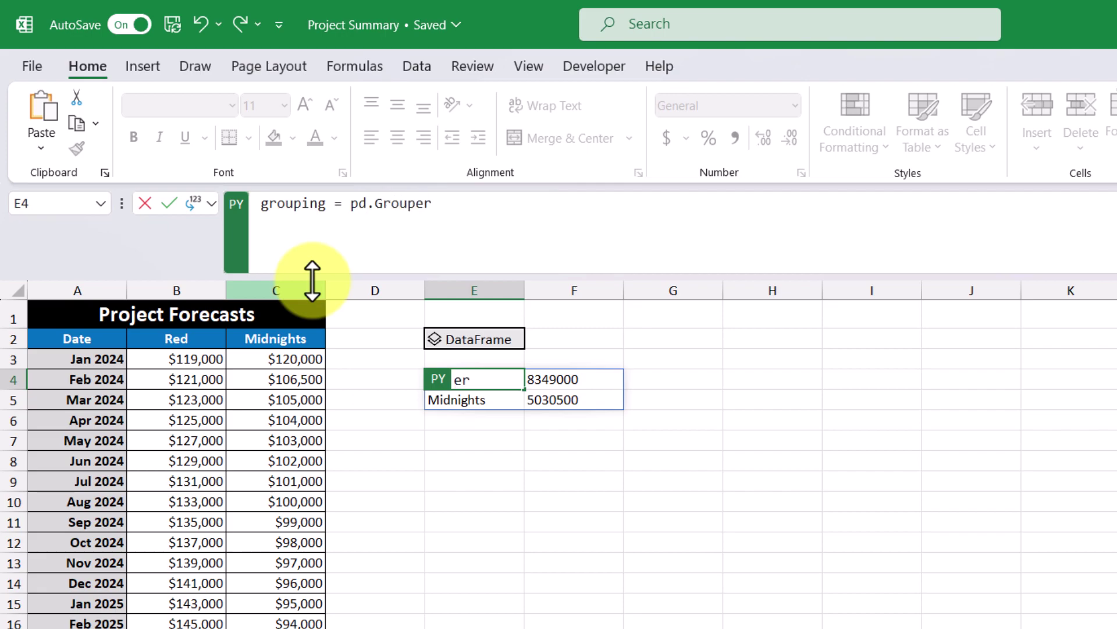
{"action": "type", "text": "(key='Date', freq="}
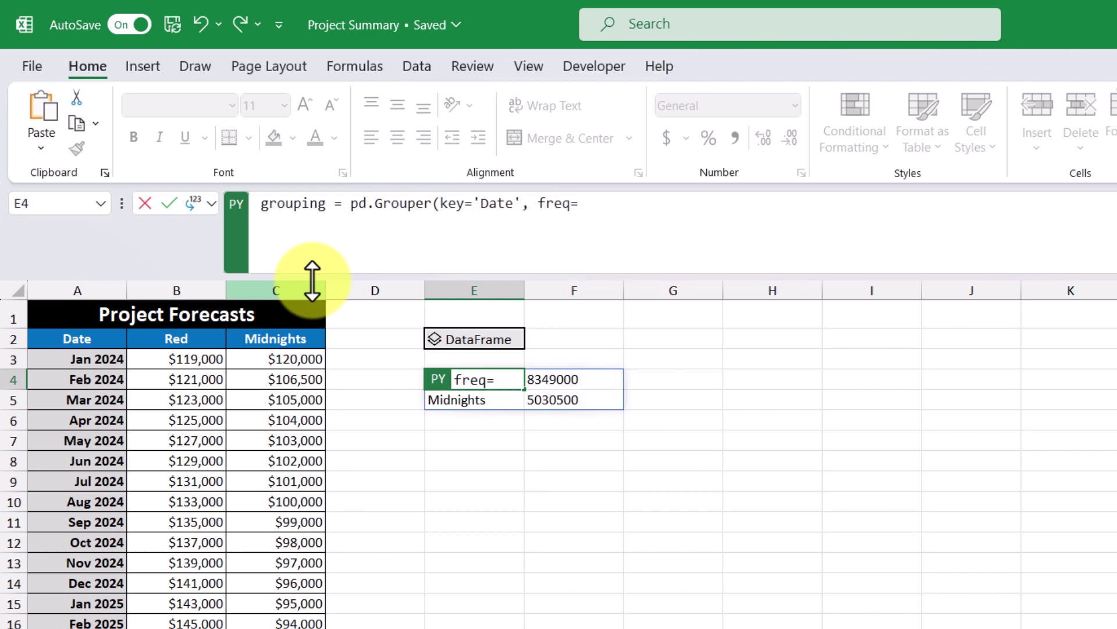
{"action": "type", "text": "'Q')"}
{"action": "key", "text": "Return"}
{"action": "type", "text": "pf.group"}
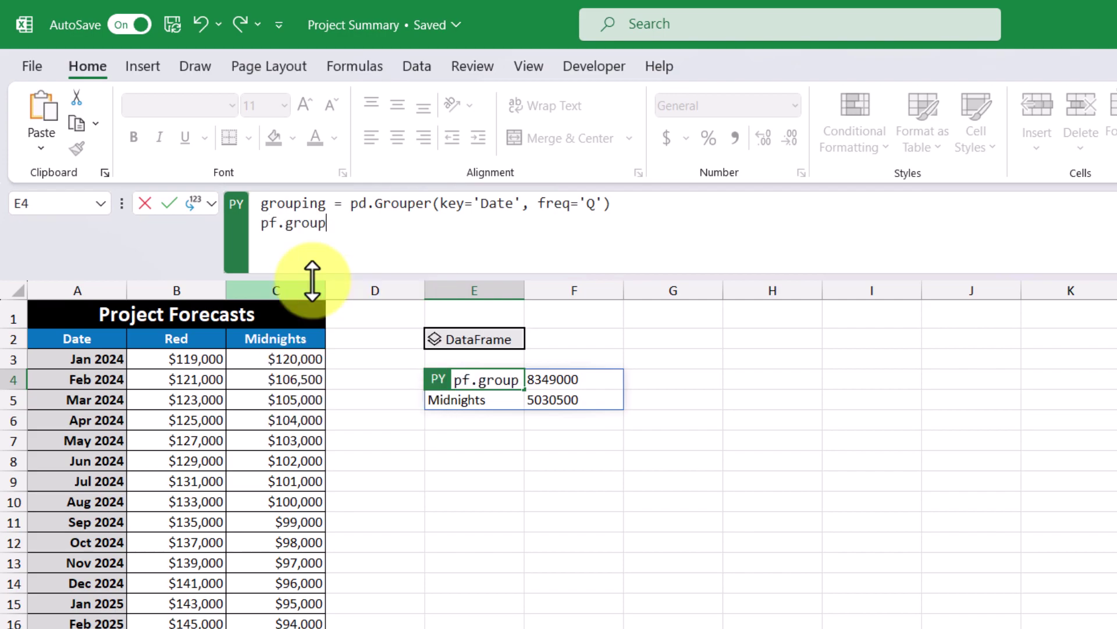
{"action": "type", "text": "by(gr"}
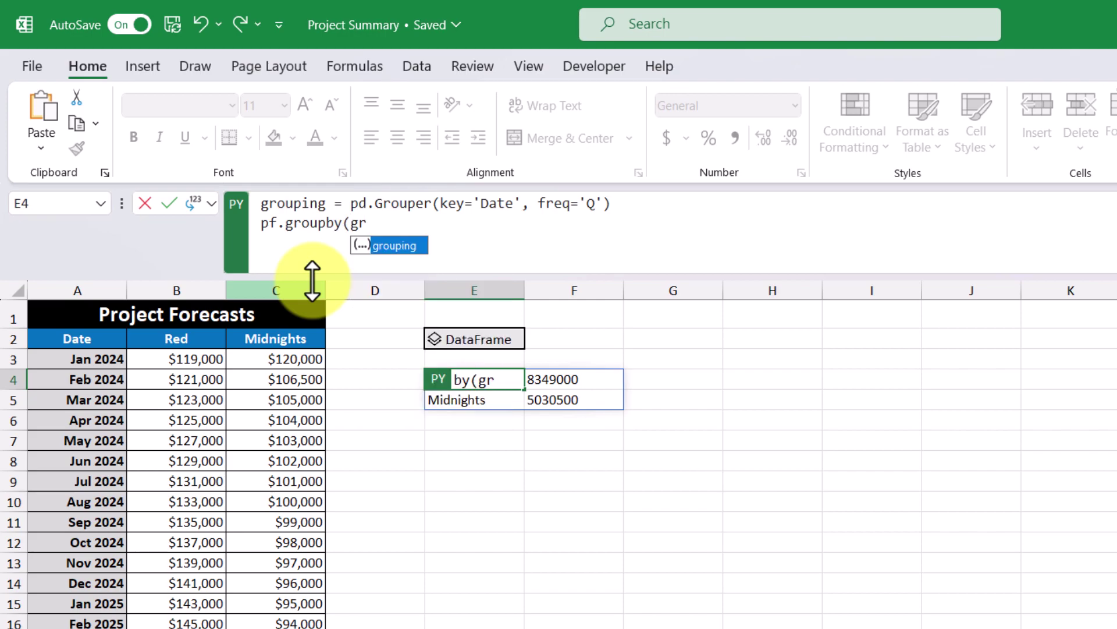
{"action": "type", "text": "ouping)"}
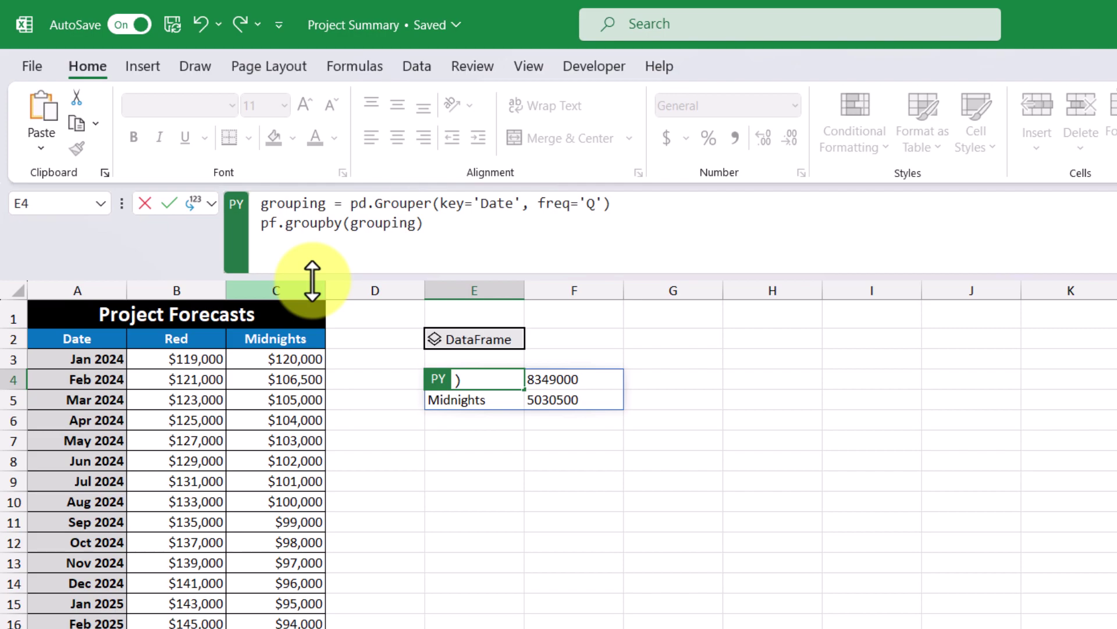
{"action": "type", "text": ".sum()"}
Run E4's grouping code, spilling quarterly totals starting 3/31/2024 at 363000 and 331500
{"action": "key", "text": "ctrl+Return"}
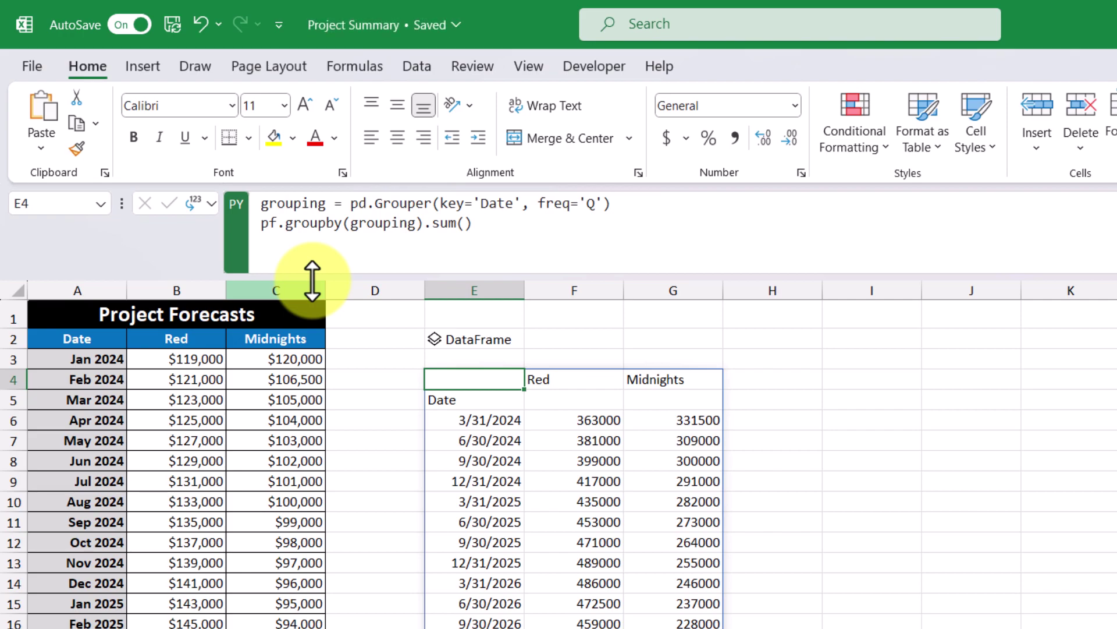
{"action": "left_click_drag", "start_coordinate": [171, 359], "coordinate": [157, 396]}
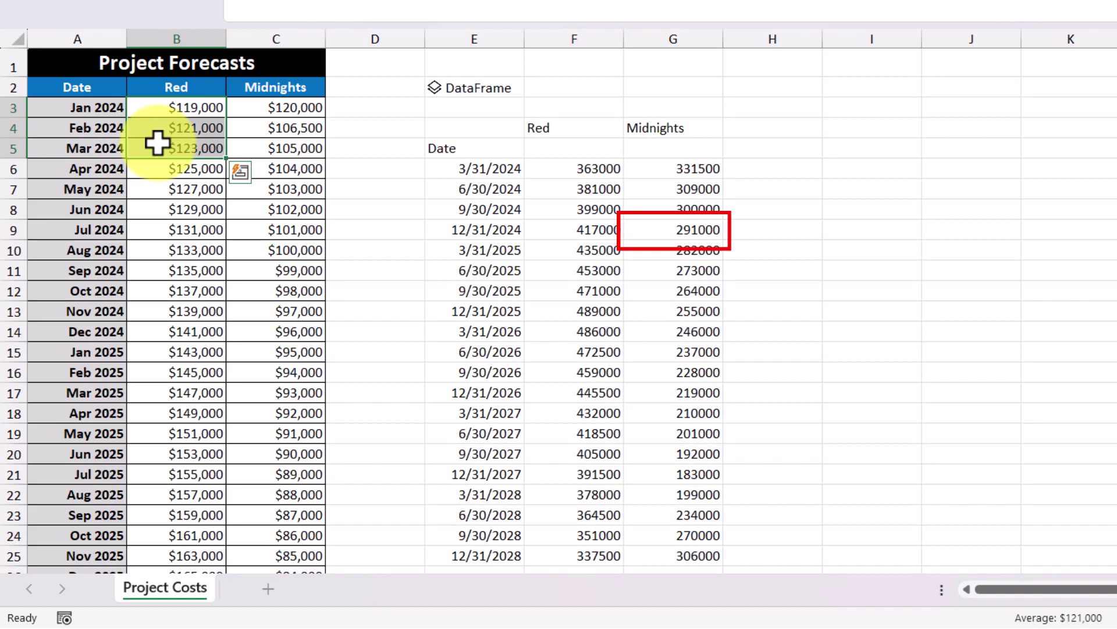
{"action": "left_click", "coordinate": [259, 291]}
{"action": "left_click_drag", "start_coordinate": [129, 298], "coordinate": [133, 330]}
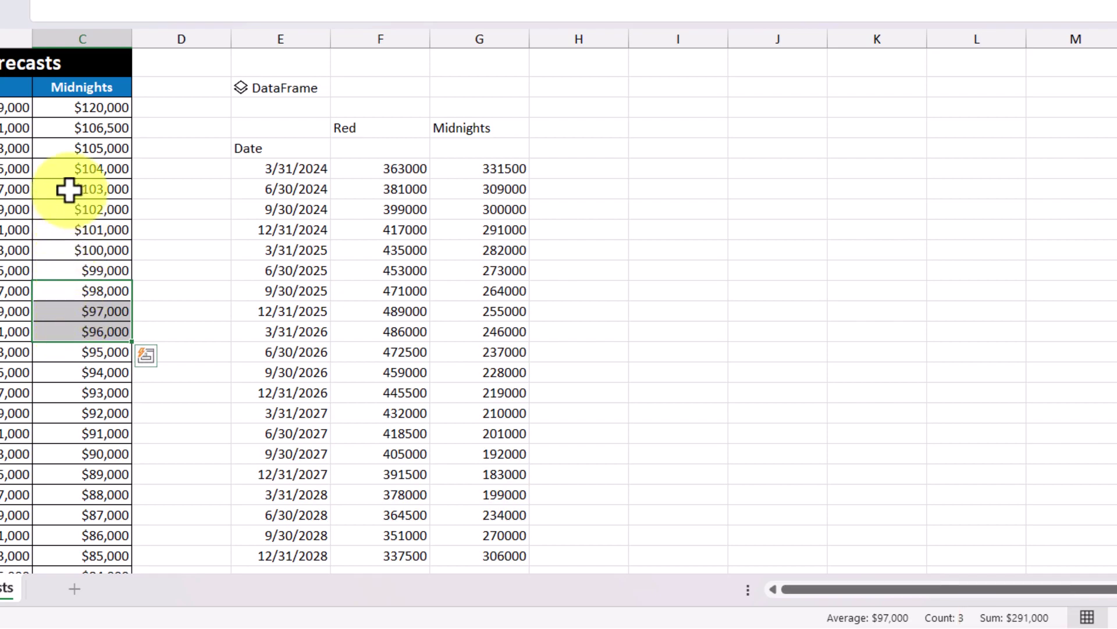
Change Jan 2024 Midnights to $150,000, then unpivot all columns except Date in Power Query
{"action": "left_click", "coordinate": [54, 108]}
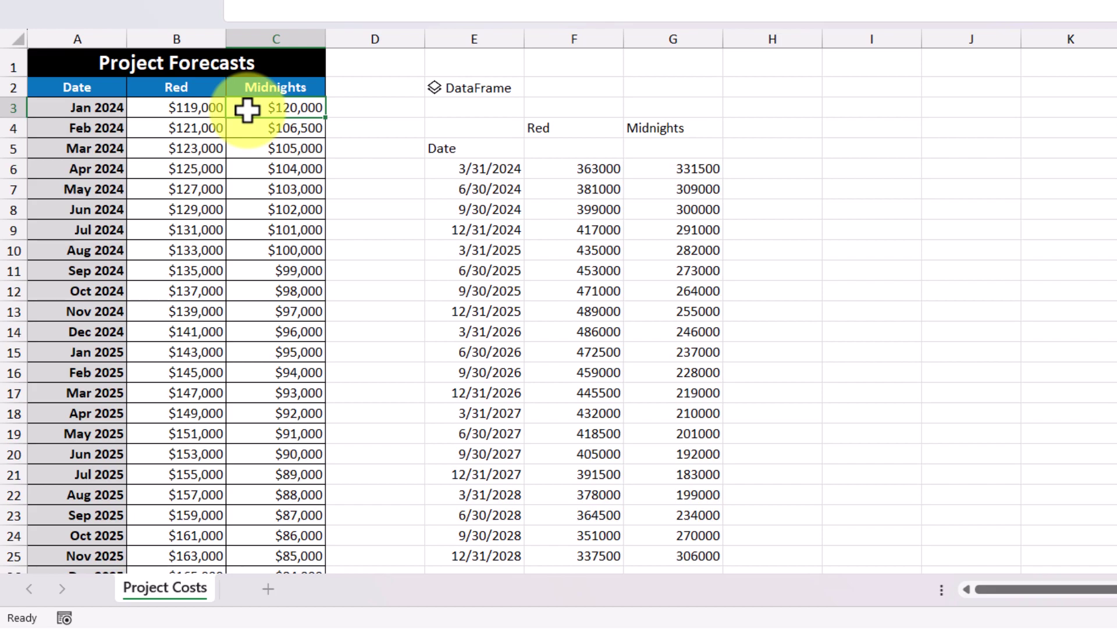
{"action": "type", "text": "150"}
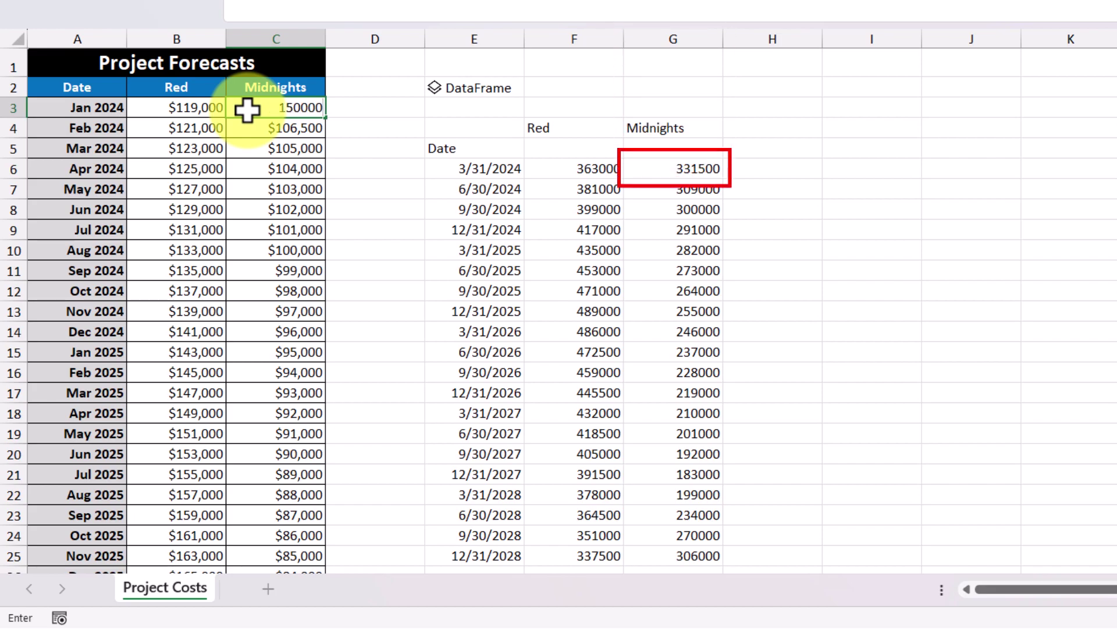
{"action": "key", "text": "Return"}
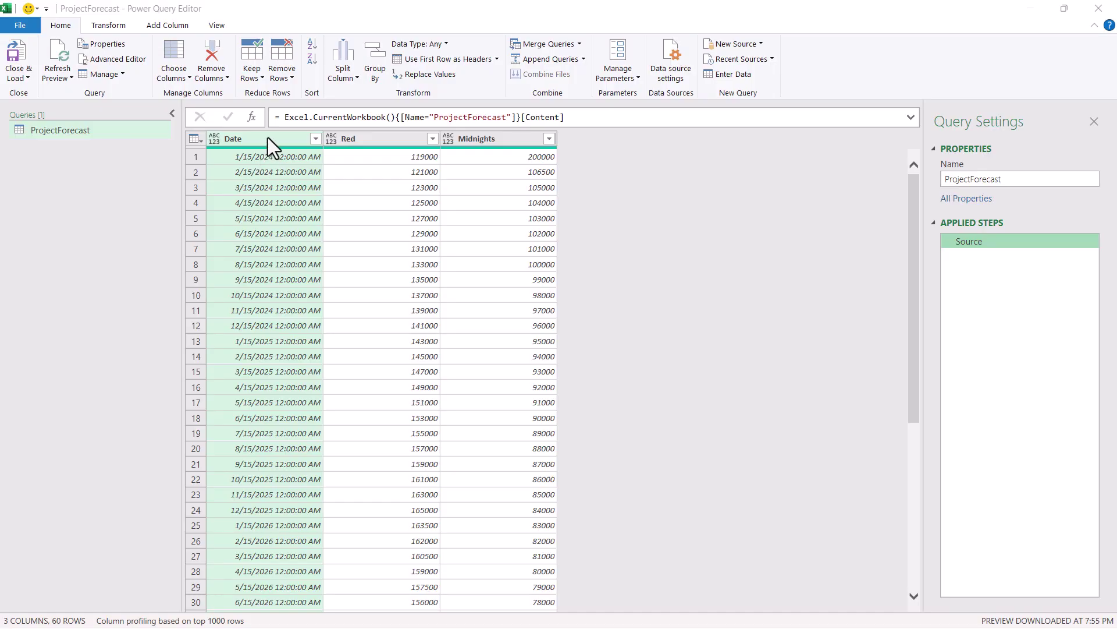
{"action": "right_click", "coordinate": [268, 137]}
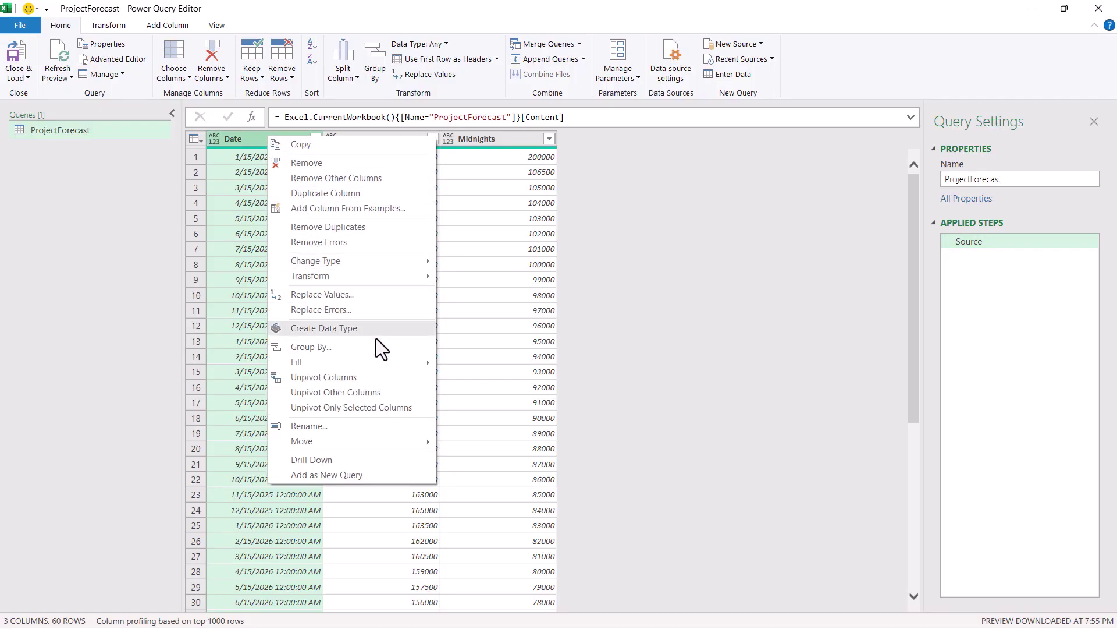
{"action": "left_click", "coordinate": [403, 391]}
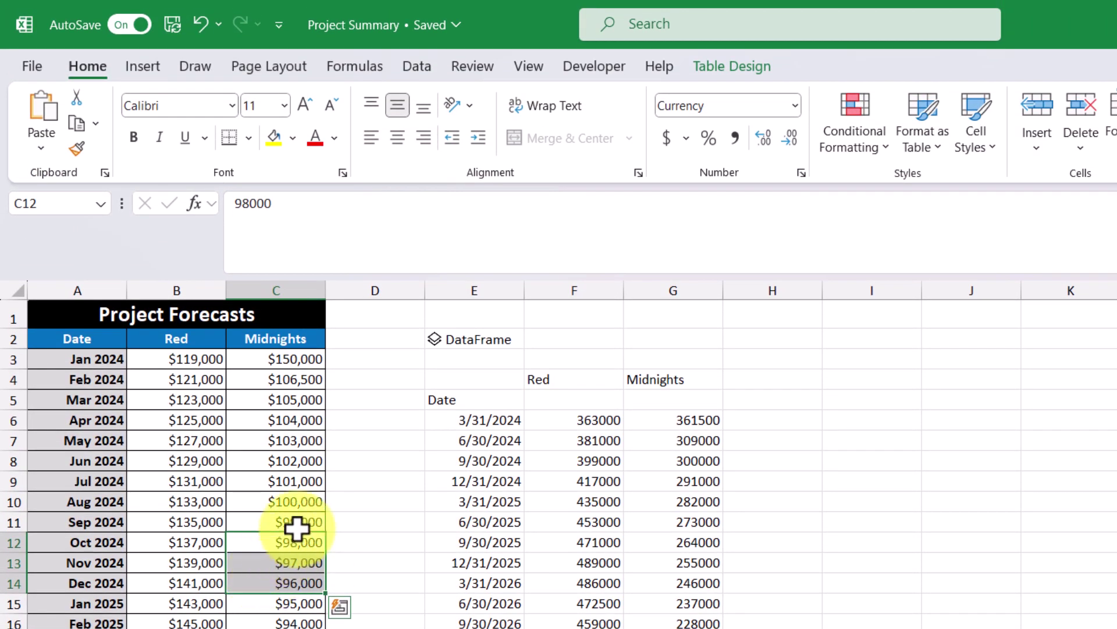
Replace E4's code with unpivot = pd.melt(pf, id_vars=['Date']) and run it
{"action": "left_click", "coordinate": [439, 378]}
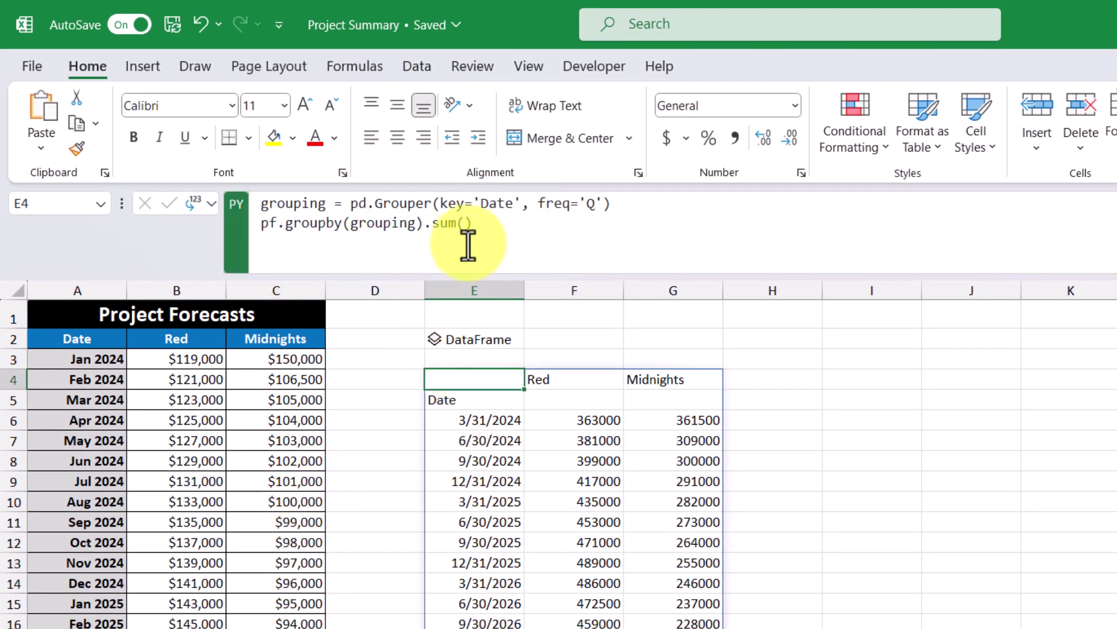
{"action": "left_click", "coordinate": [434, 226]}
{"action": "key", "text": "ctrl+a"}
{"action": "key", "text": "BackSpace"}
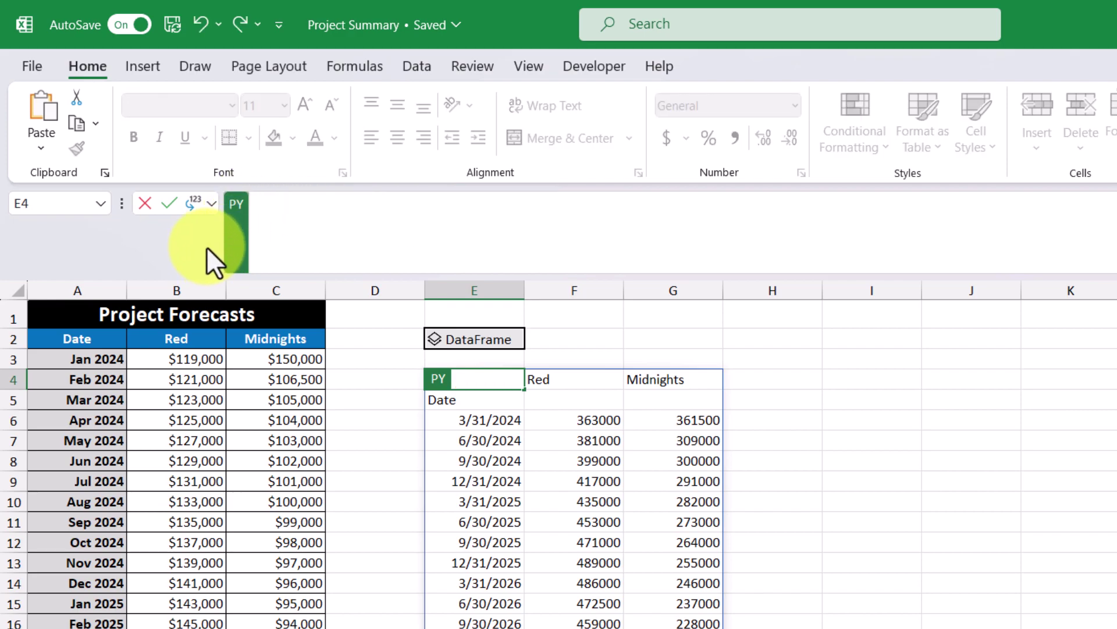
{"action": "type", "text": "unpivot = pd."}
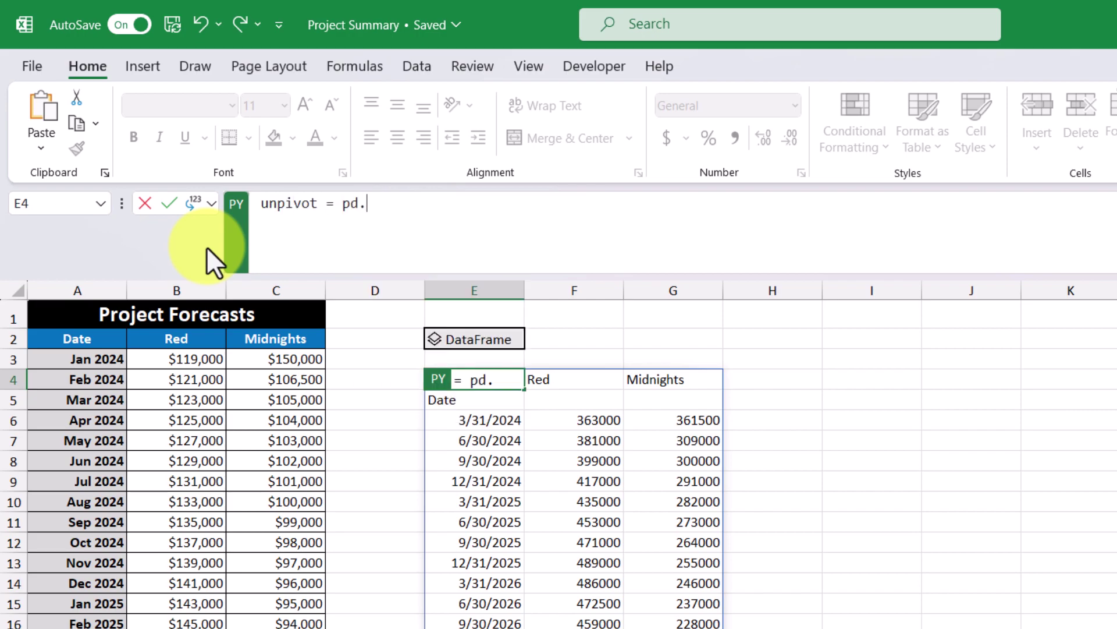
{"action": "type", "text": "melt("}
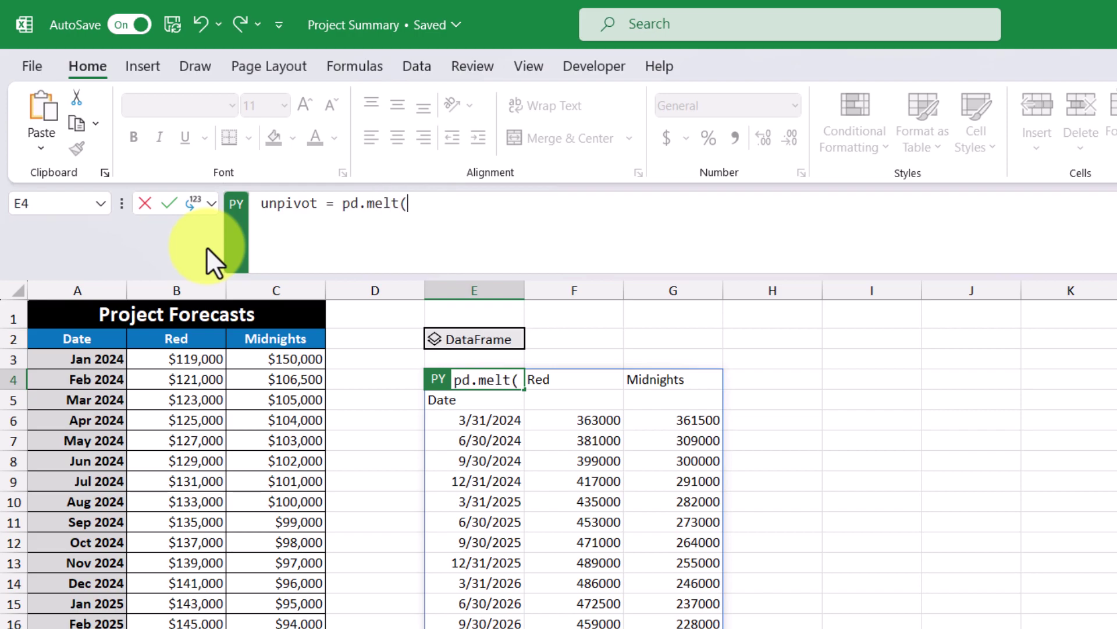
{"action": "type", "text": "pf, id_"}
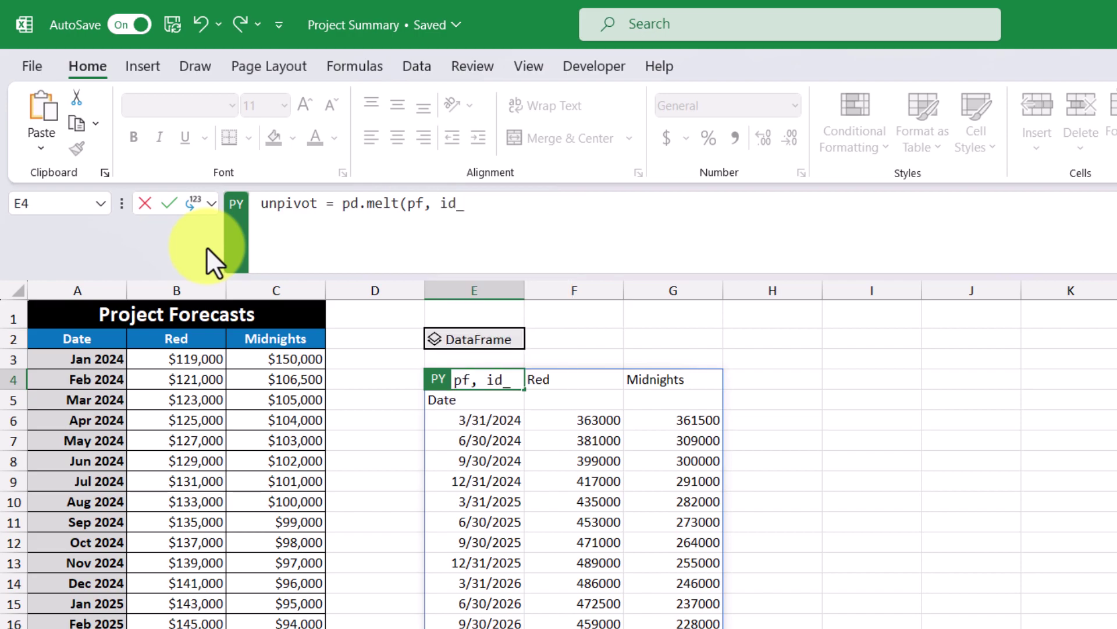
{"action": "type", "text": "vars=['Date']"}
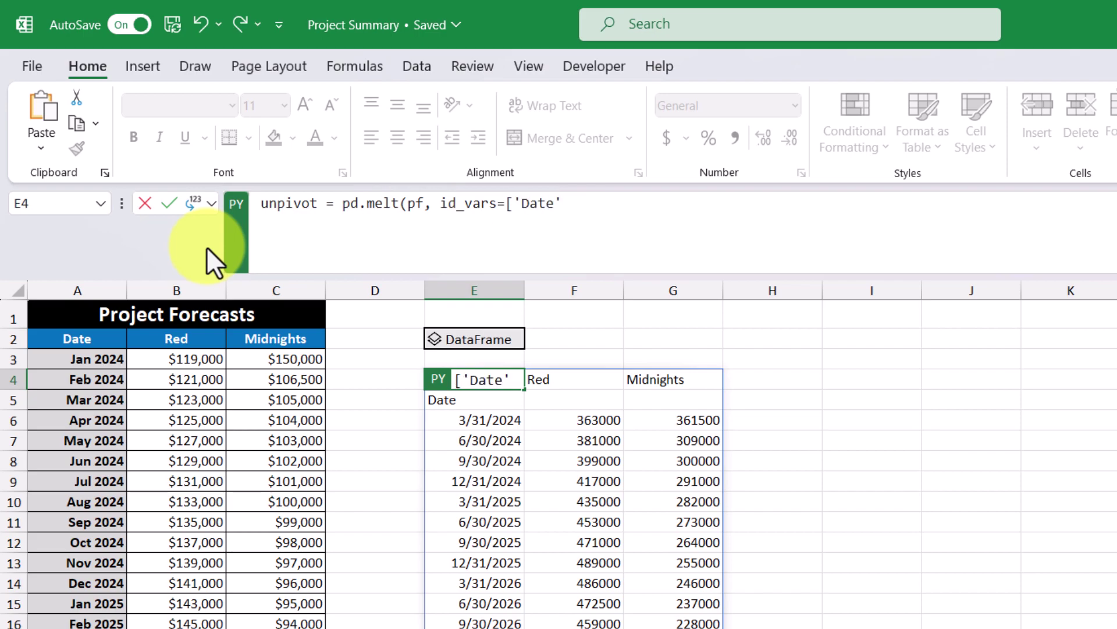
{"action": "type", "text": ")"}
{"action": "key", "text": "ctrl+Return"}
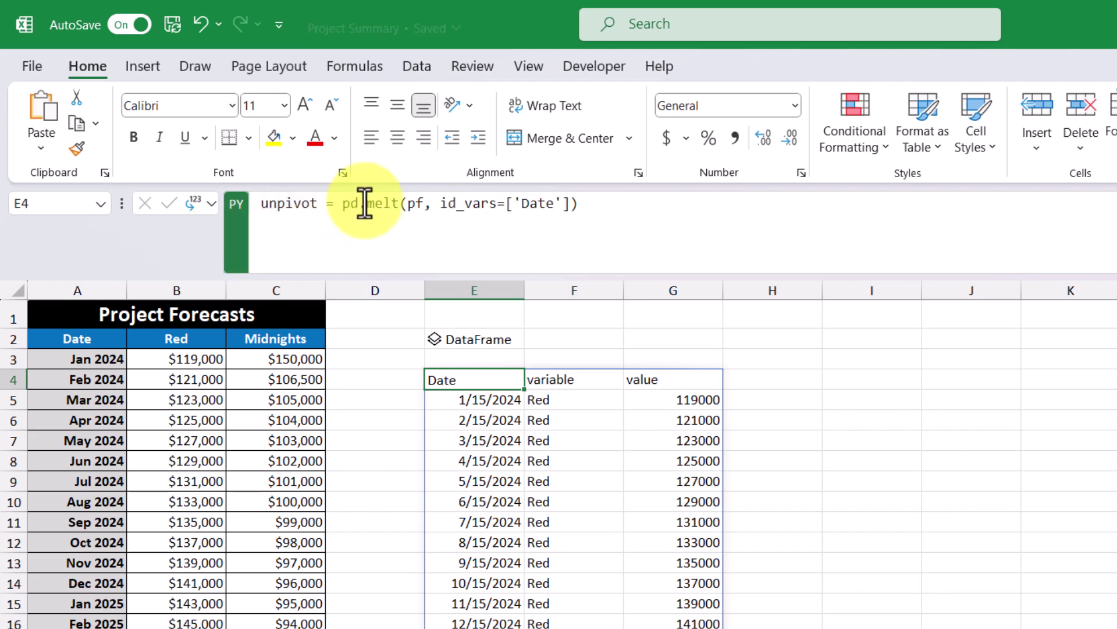
Filter the unpivoted table's variable column to show only Red rows, excluding Midnights
{"action": "left_click", "coordinate": [407, 74]}
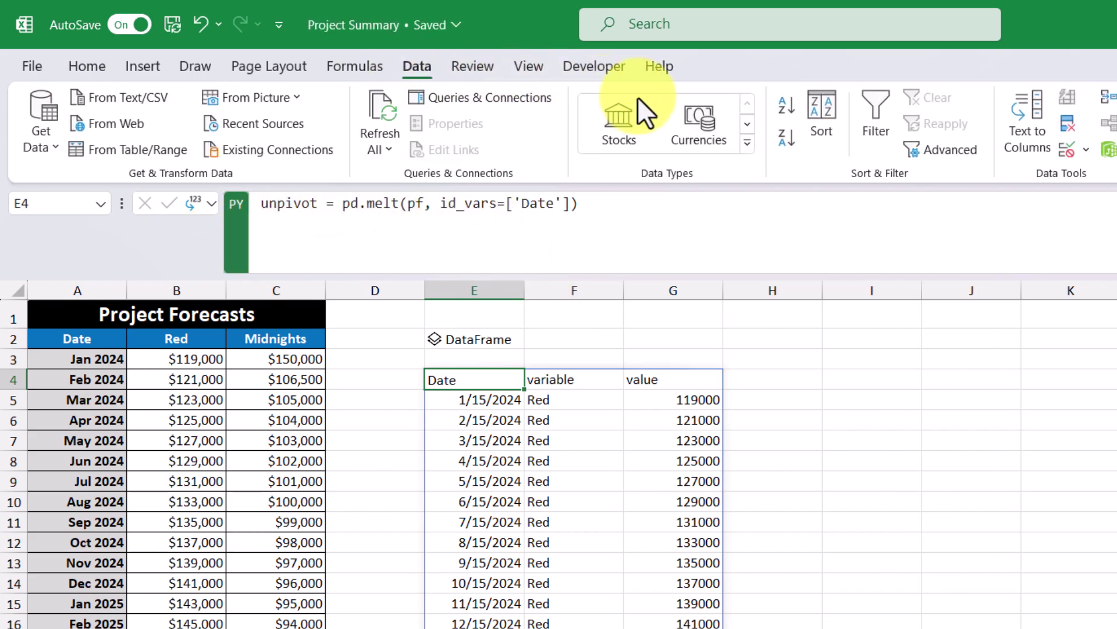
{"action": "left_click", "coordinate": [876, 123]}
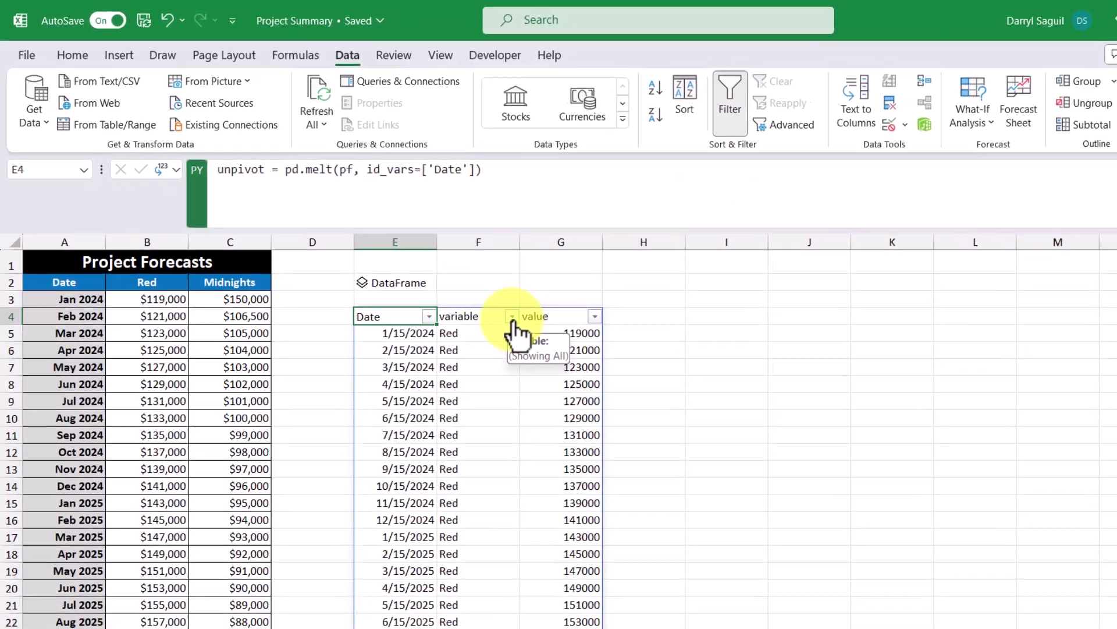
{"action": "left_click", "coordinate": [512, 317]}
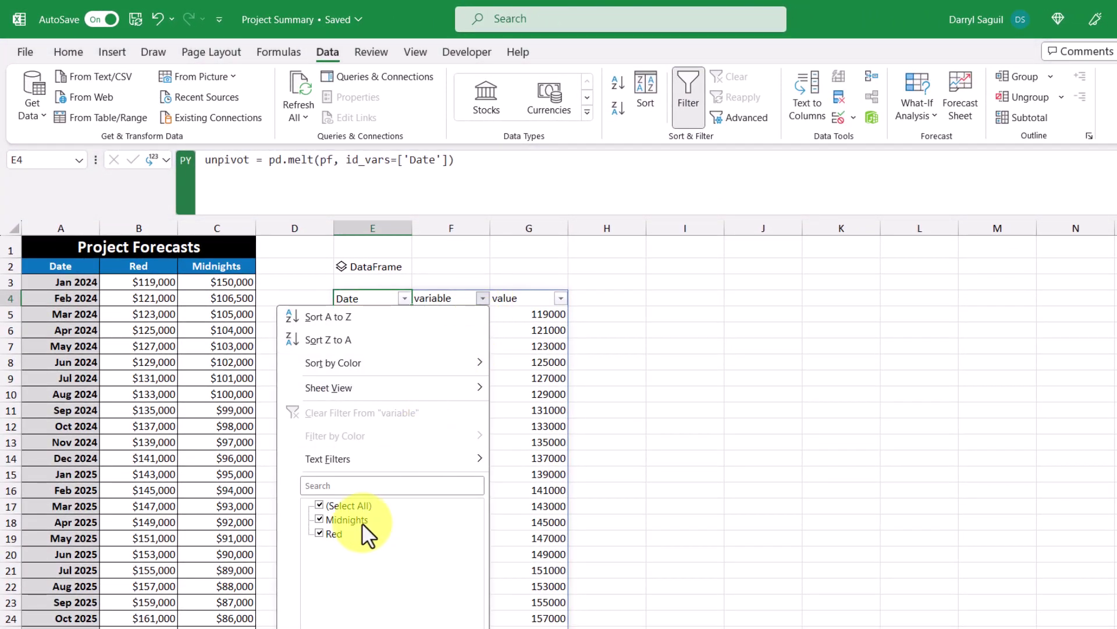
{"action": "left_click", "coordinate": [362, 522]}
{"action": "key", "text": "Return"}
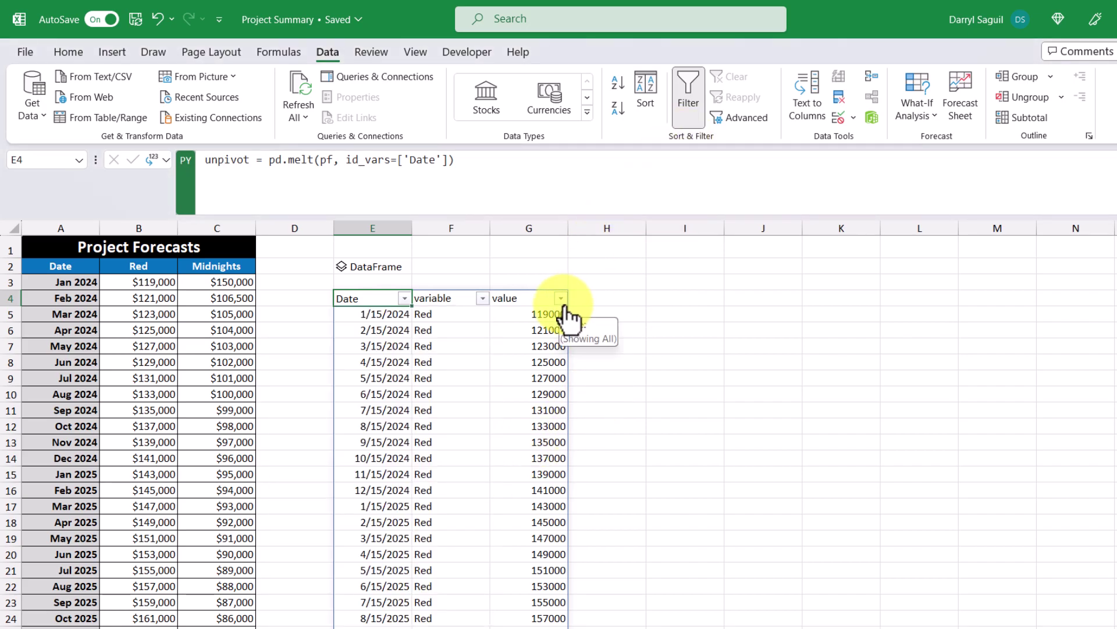
Remove the filter and return E4's unpivot result as a Python Object
{"action": "key", "text": "ctrl+shift+l"}
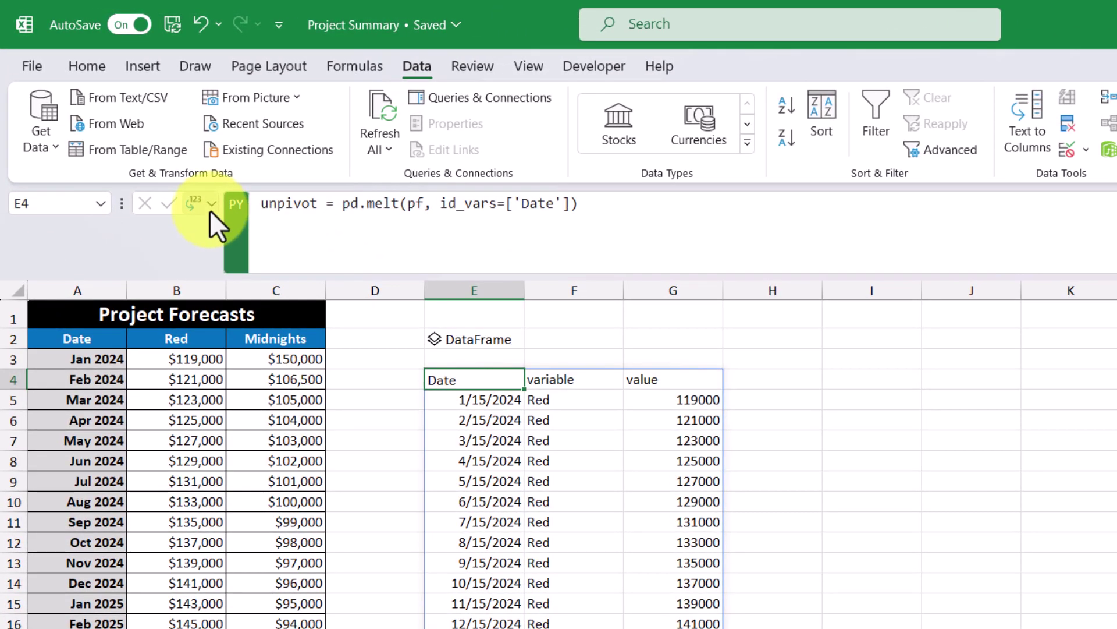
{"action": "left_click", "coordinate": [209, 211]}
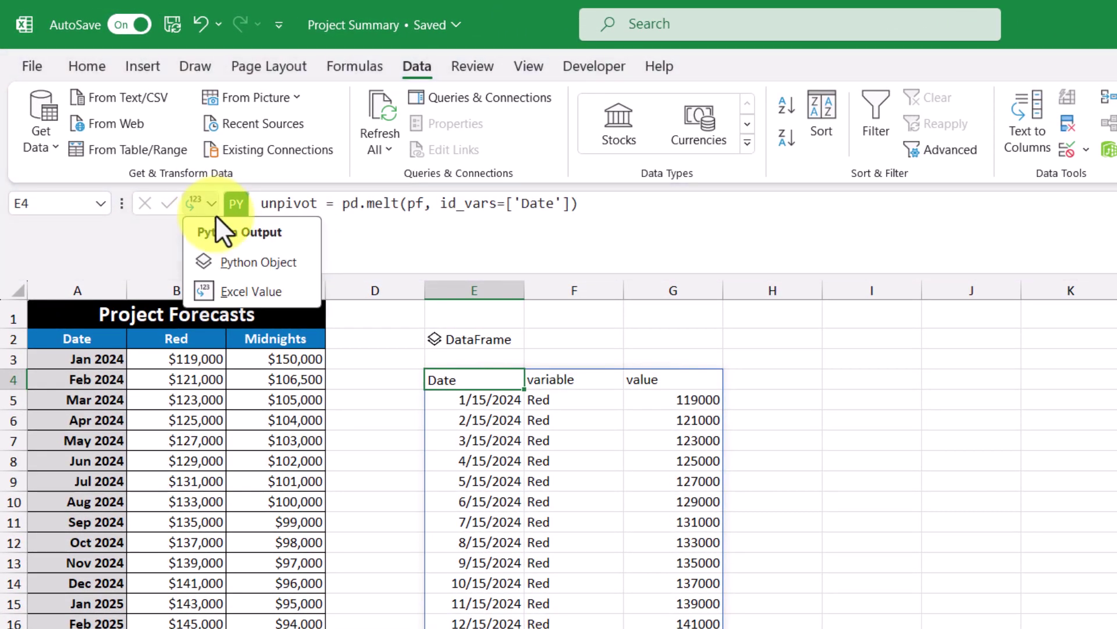
{"action": "left_click", "coordinate": [299, 268]}
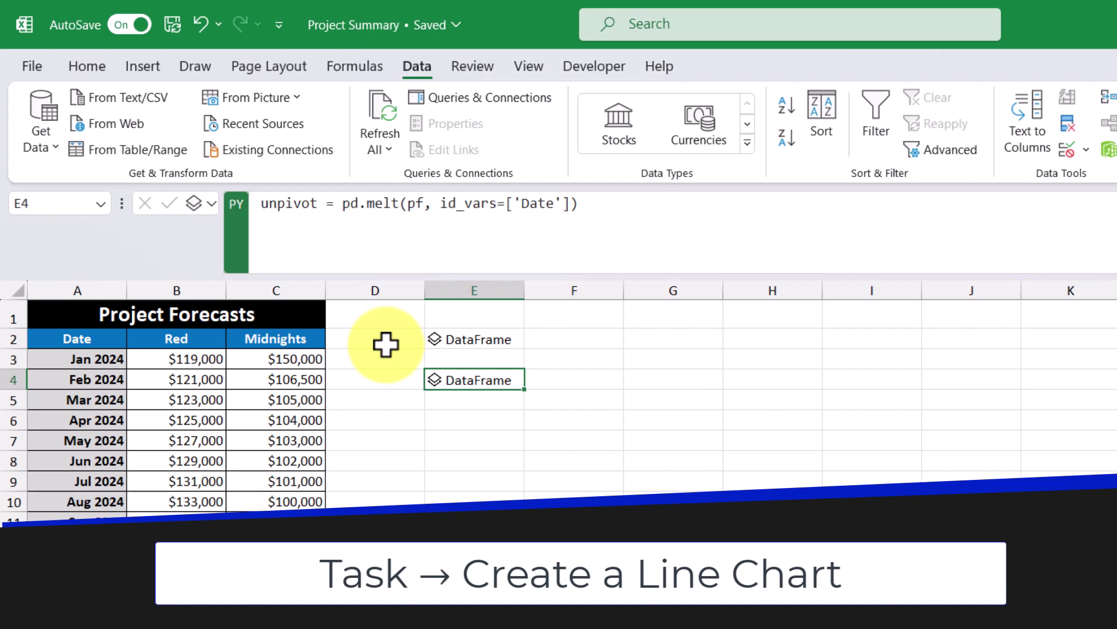
Run pf.plot(x='Date') as a Python formula in E6 and create a linked picture reference
{"action": "left_click", "coordinate": [482, 422]}
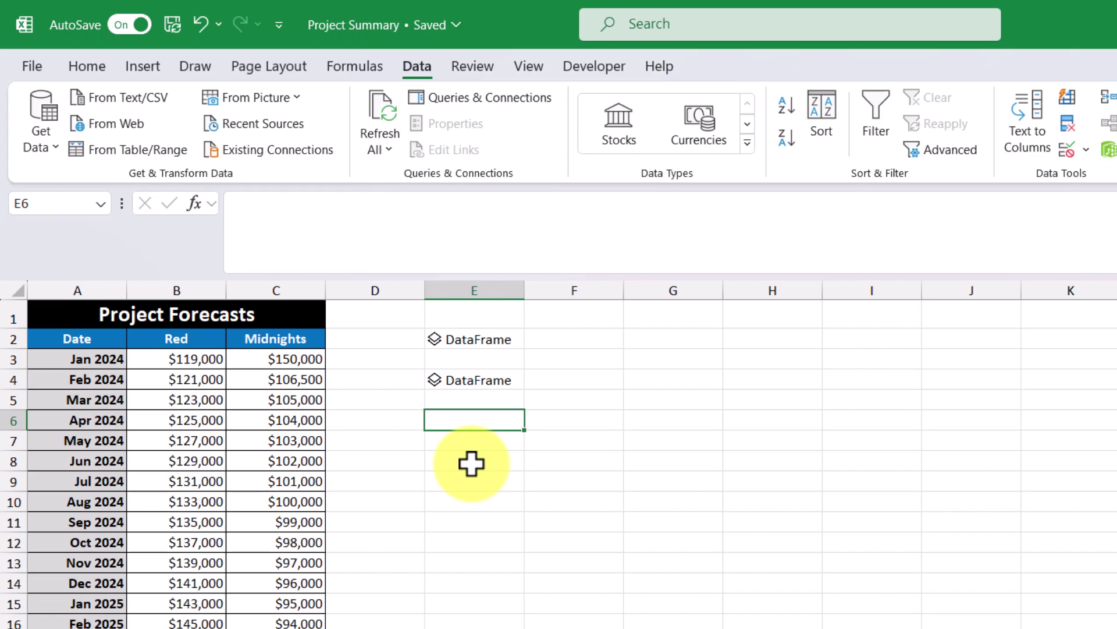
{"action": "key", "text": "ctrl+alt+shift+p"}
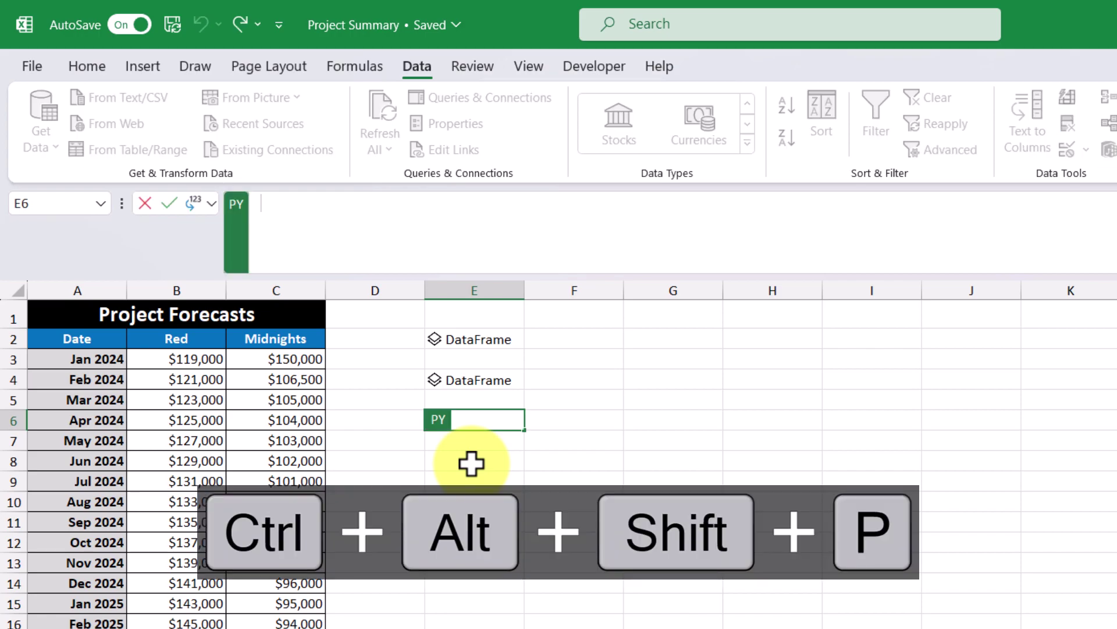
{"action": "type", "text": "pf"}
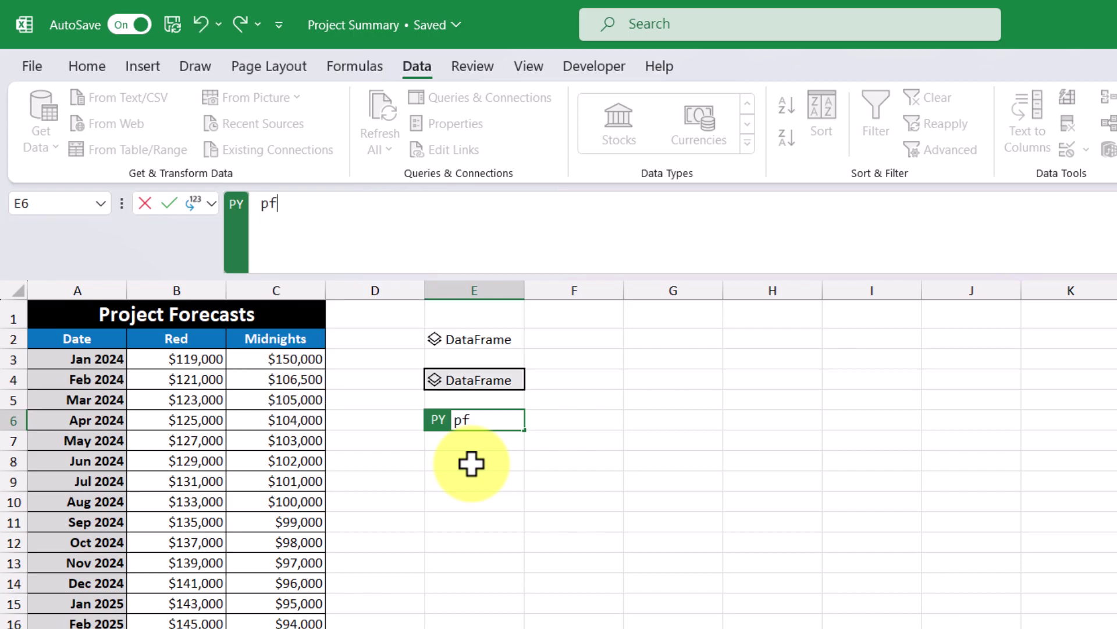
{"action": "type", "text": ".plot("}
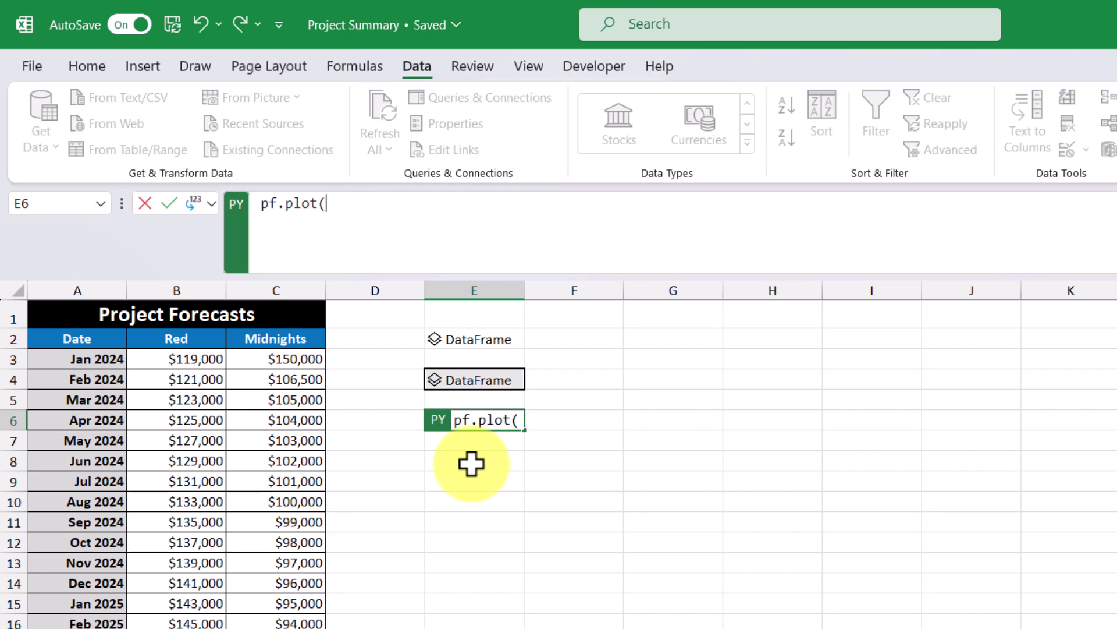
{"action": "type", "text": "x='Date')"}
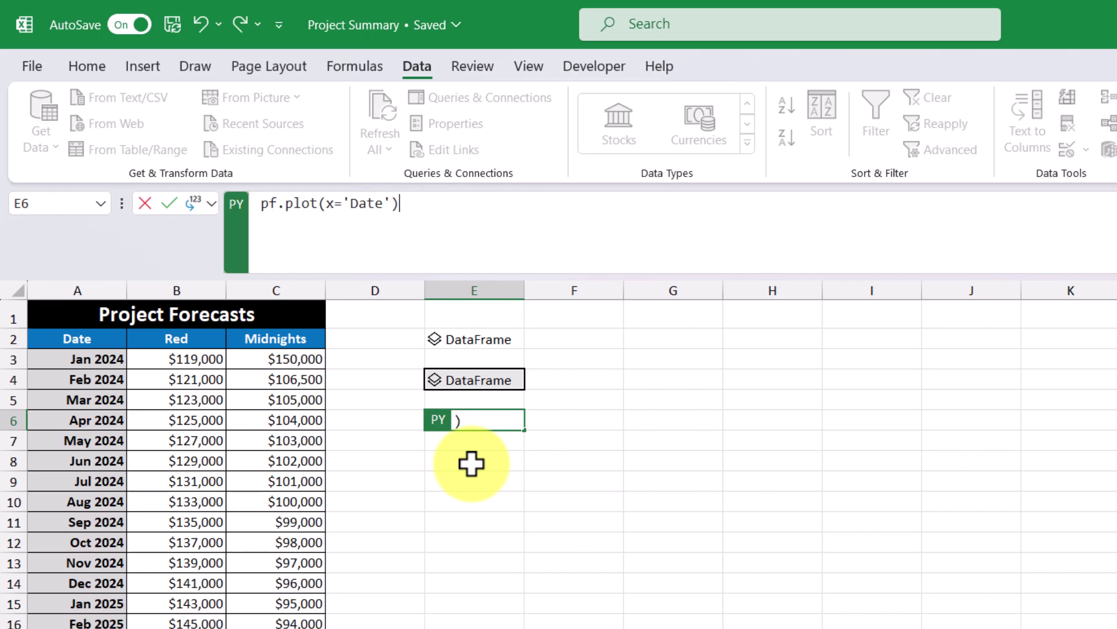
{"action": "key", "text": "ctrl+Return"}
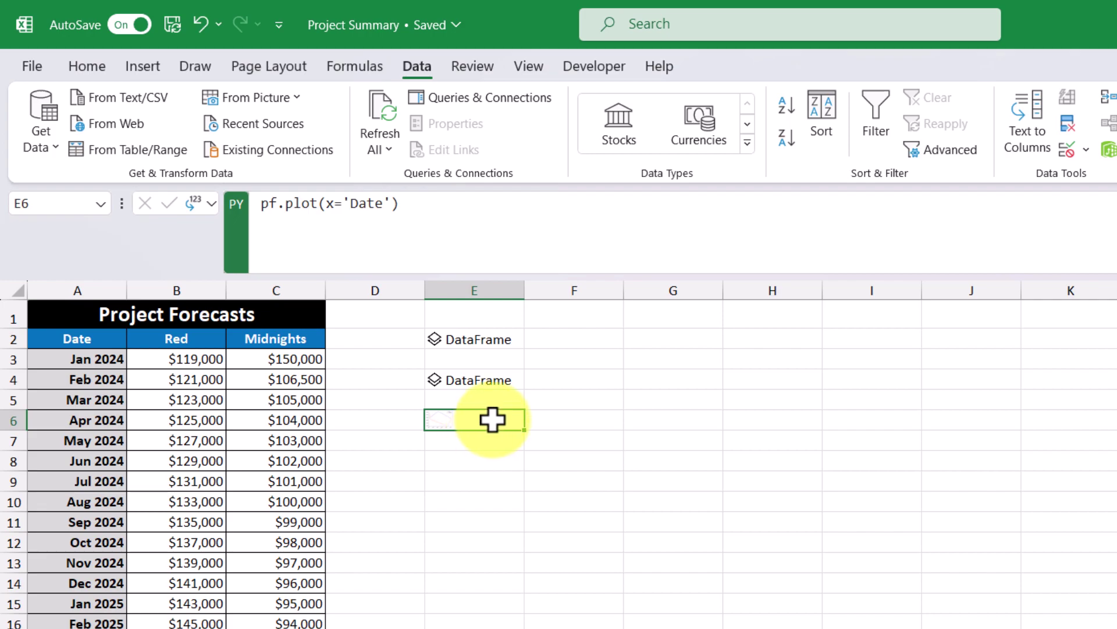
{"action": "right_click", "coordinate": [492, 420]}
{"action": "mouse_move", "coordinate": [644, 341]}
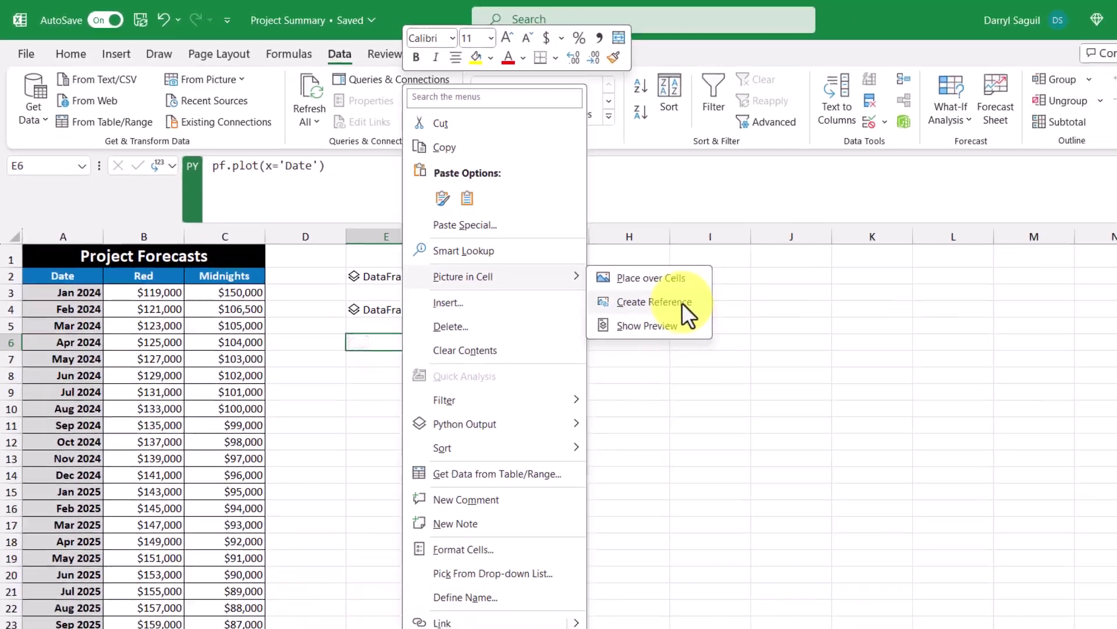
Move the linked chart picture to around G3–L21 and set Jan 2024 Midnights (C3) to 120,000
{"action": "left_click", "coordinate": [826, 370]}
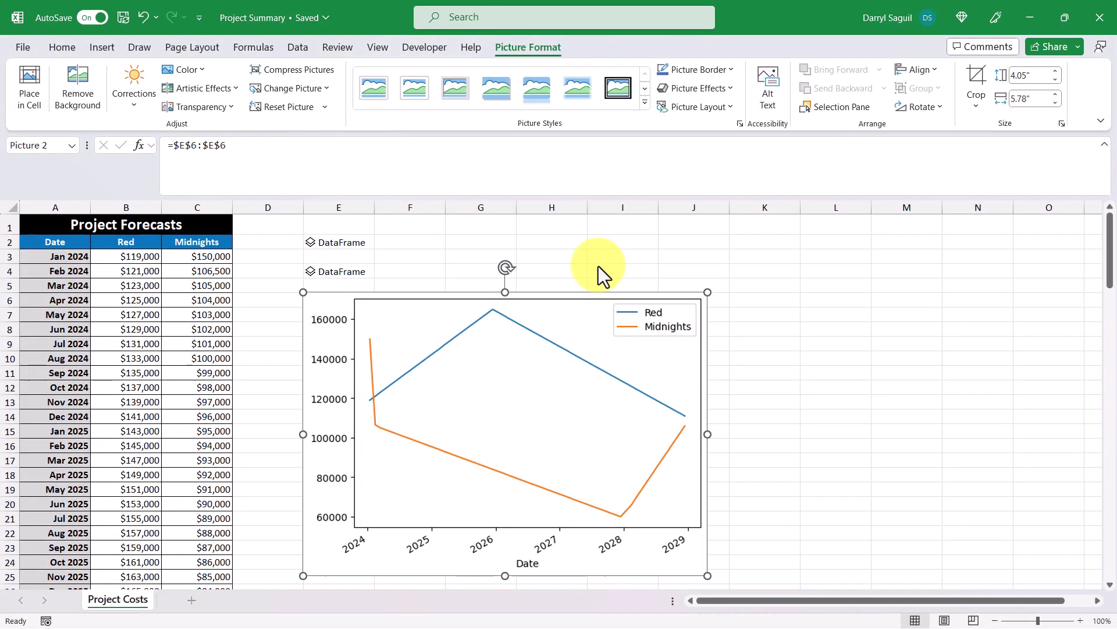
{"action": "left_click_drag", "start_coordinate": [524, 424], "coordinate": [632, 382]}
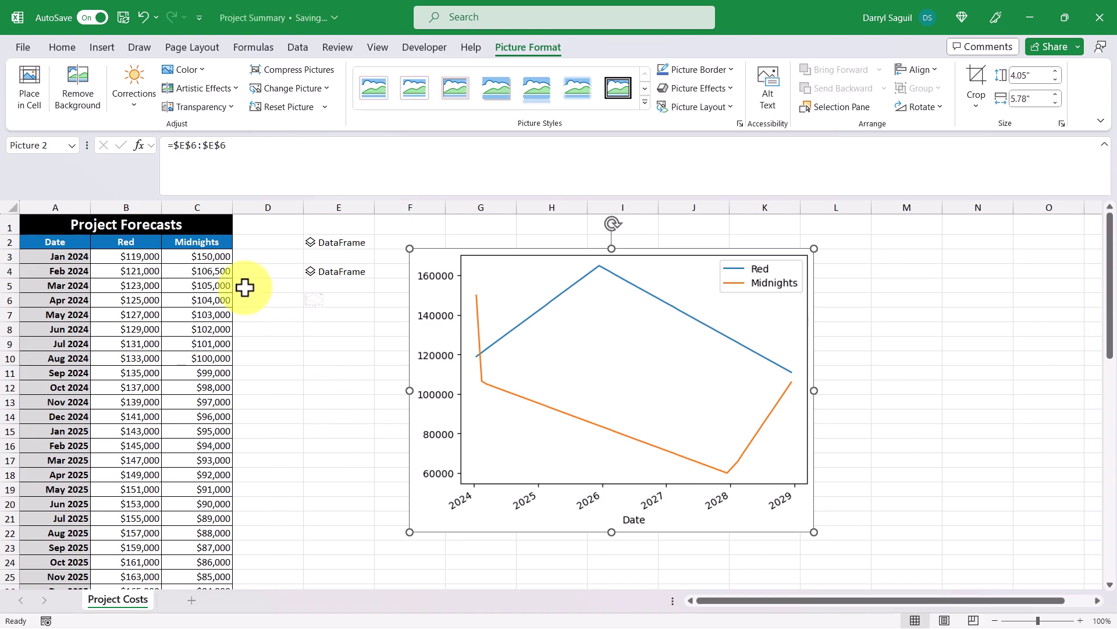
{"action": "left_click", "coordinate": [211, 256]}
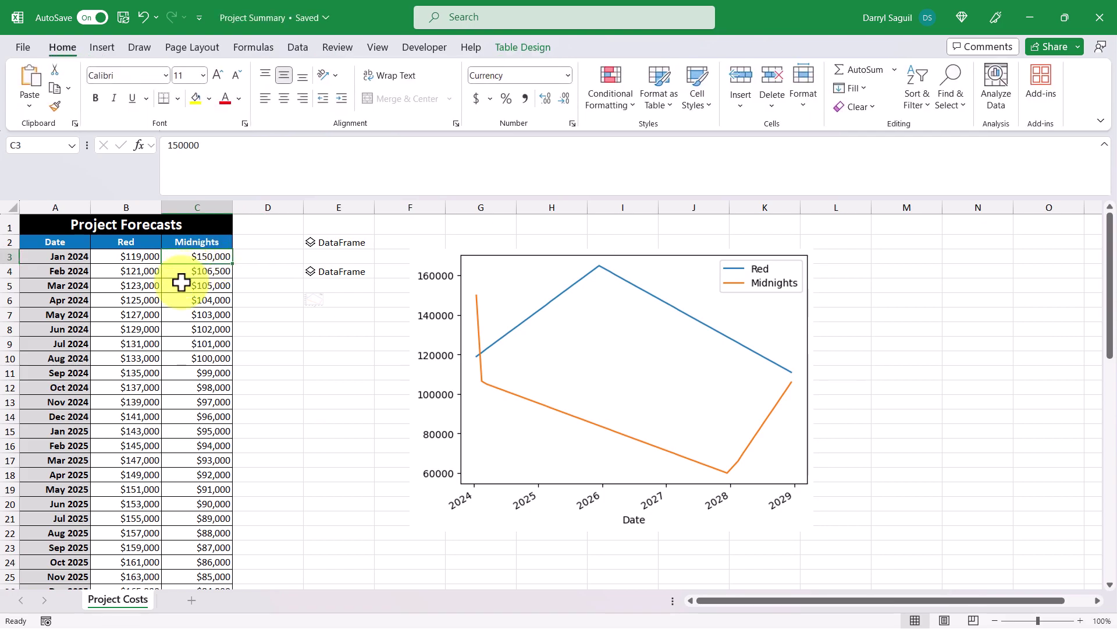
{"action": "type", "text": "120,"}
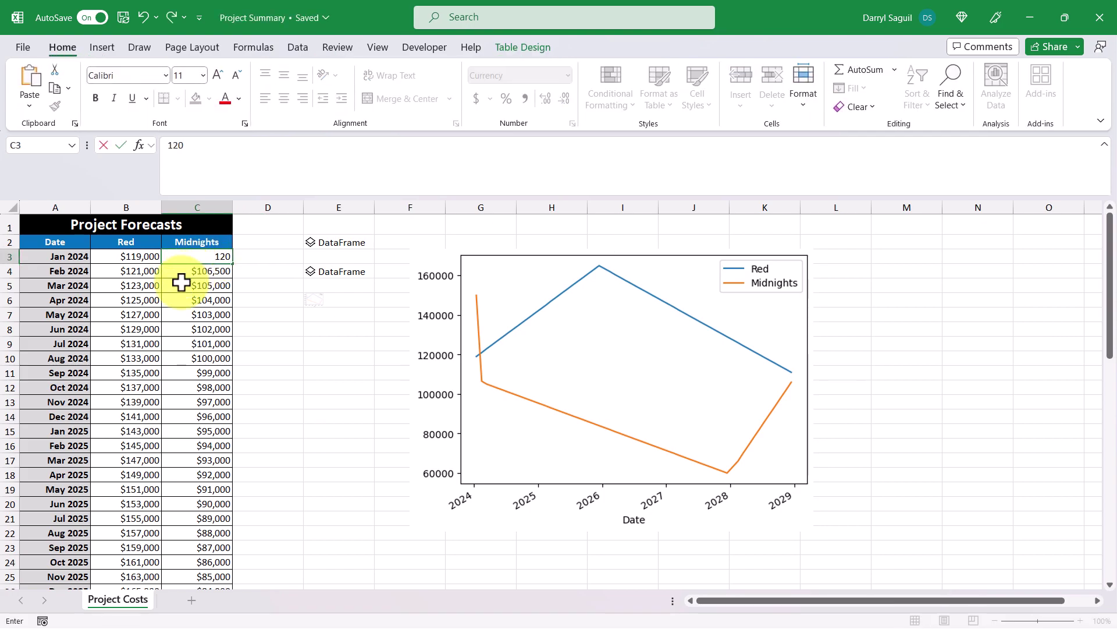
{"action": "type", "text": "000"}
{"action": "key", "text": "Return"}
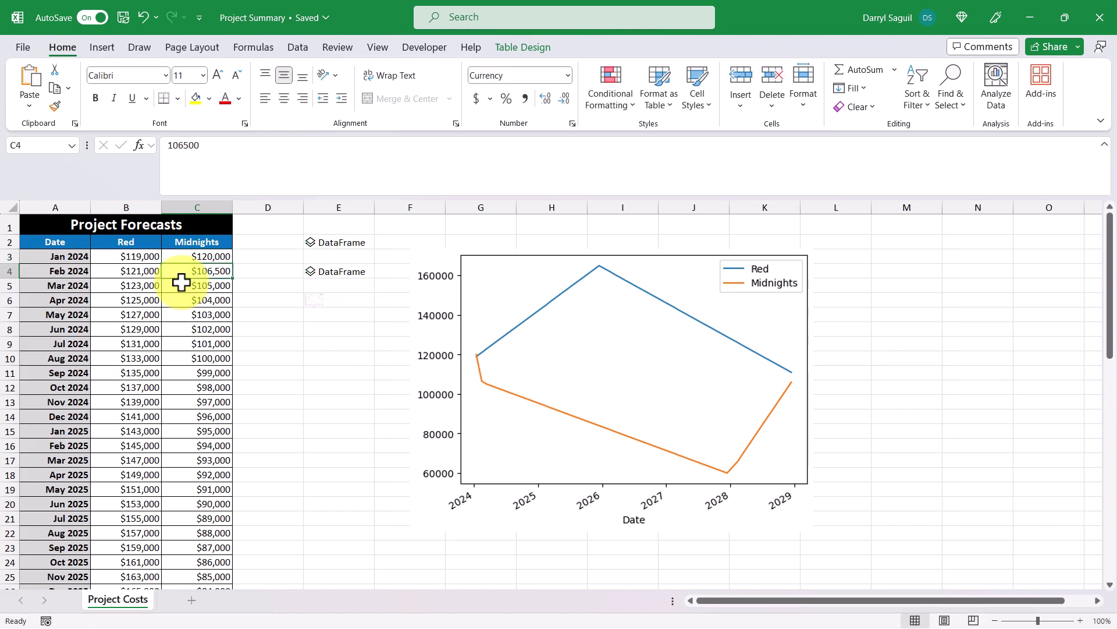
{"action": "left_click", "coordinate": [170, 257]}
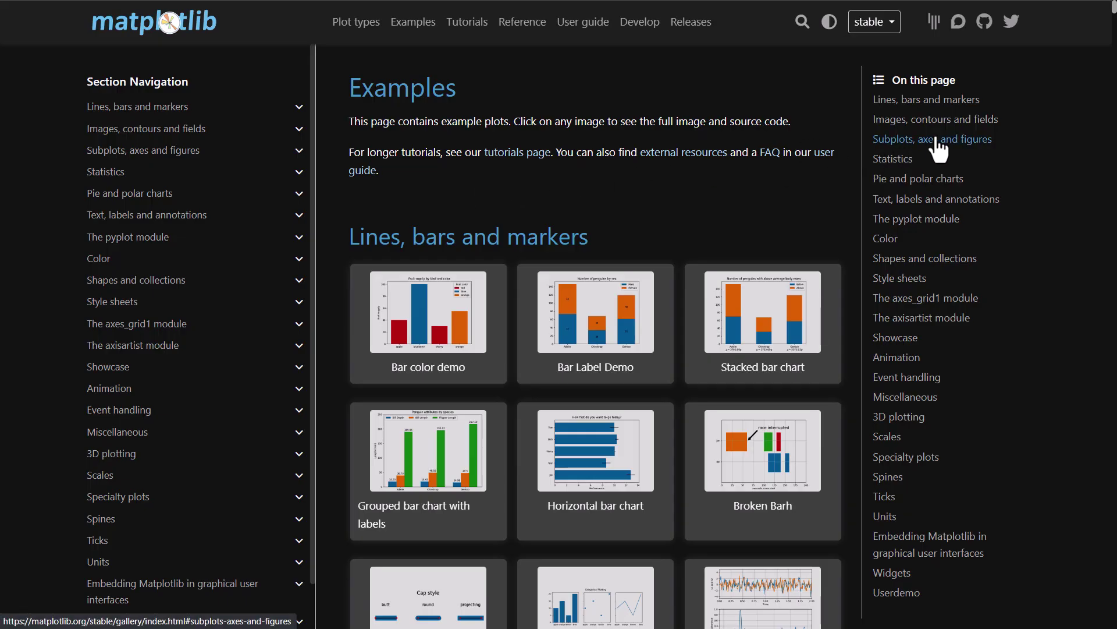
Open the 'Aligning xlabel and ylabel' example under Subplots, axes and figures
{"action": "left_click", "coordinate": [937, 140]}
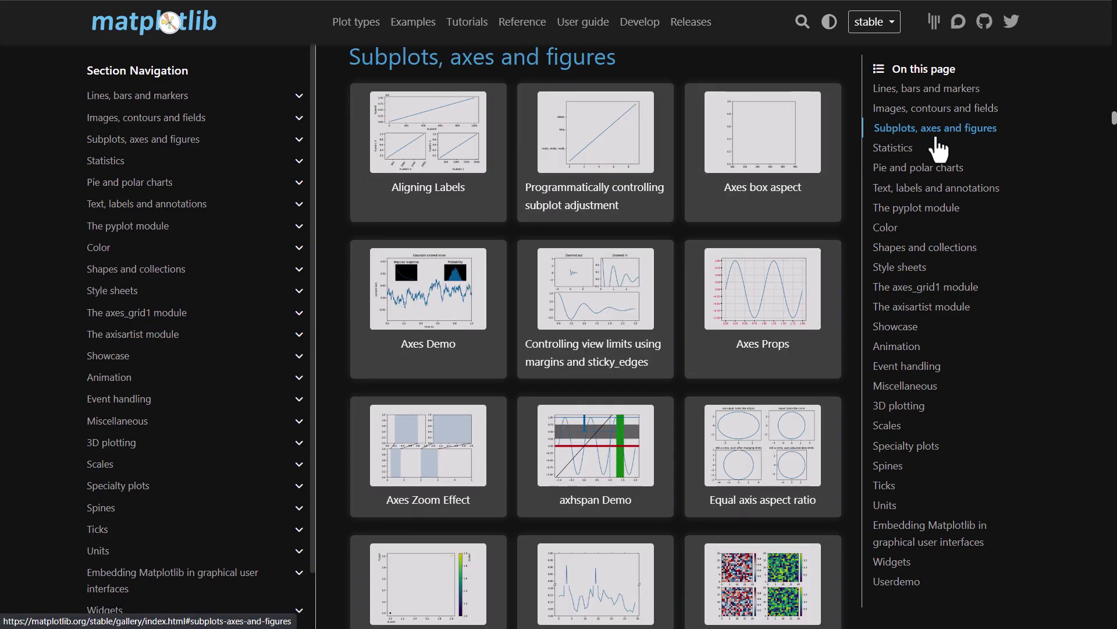
{"action": "left_click", "coordinate": [500, 167]}
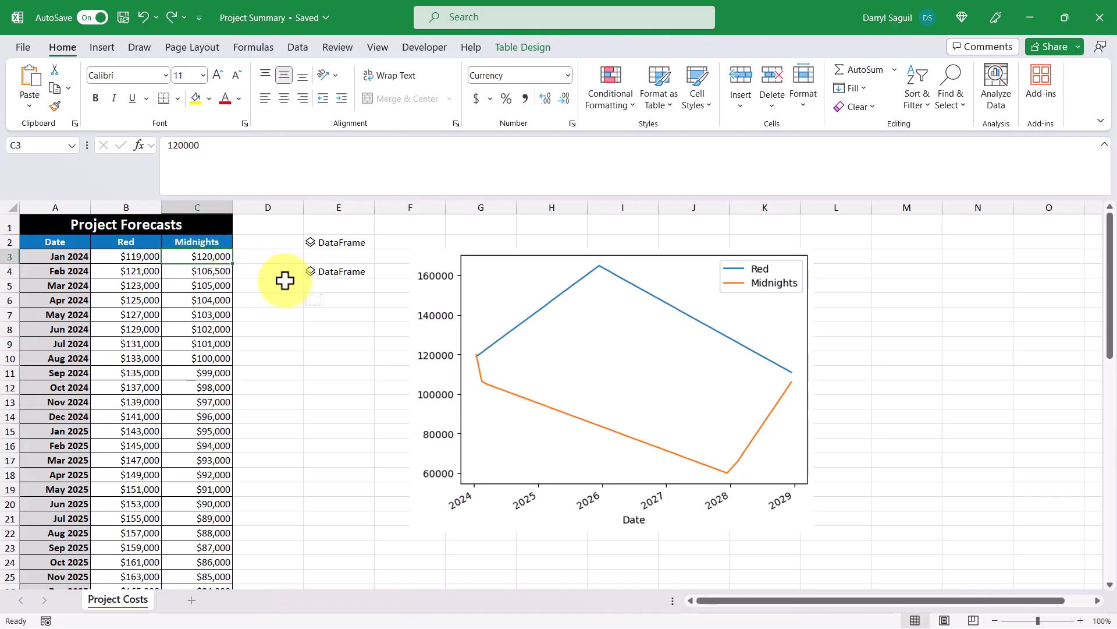
Replace E6's pf.plot(x='Date') with the pasted matplotlib gridspec subplot code and review it
{"action": "left_click", "coordinate": [334, 299]}
{"action": "type", "text": "pf.plot(x='Date')"}
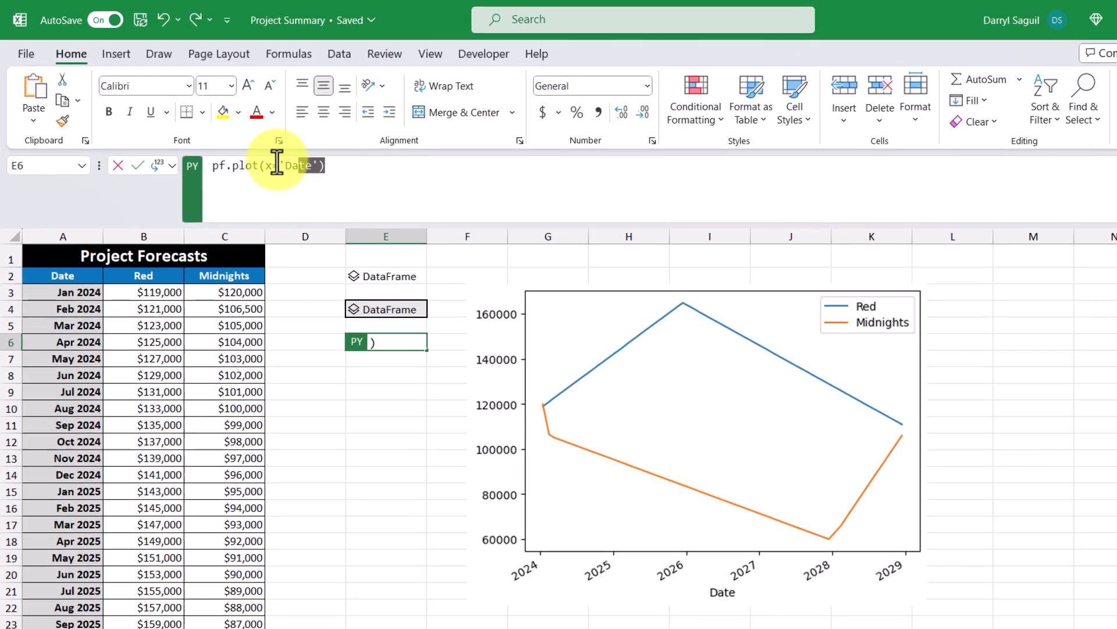
{"action": "left_click_drag", "start_coordinate": [266, 165], "coordinate": [192, 175]}
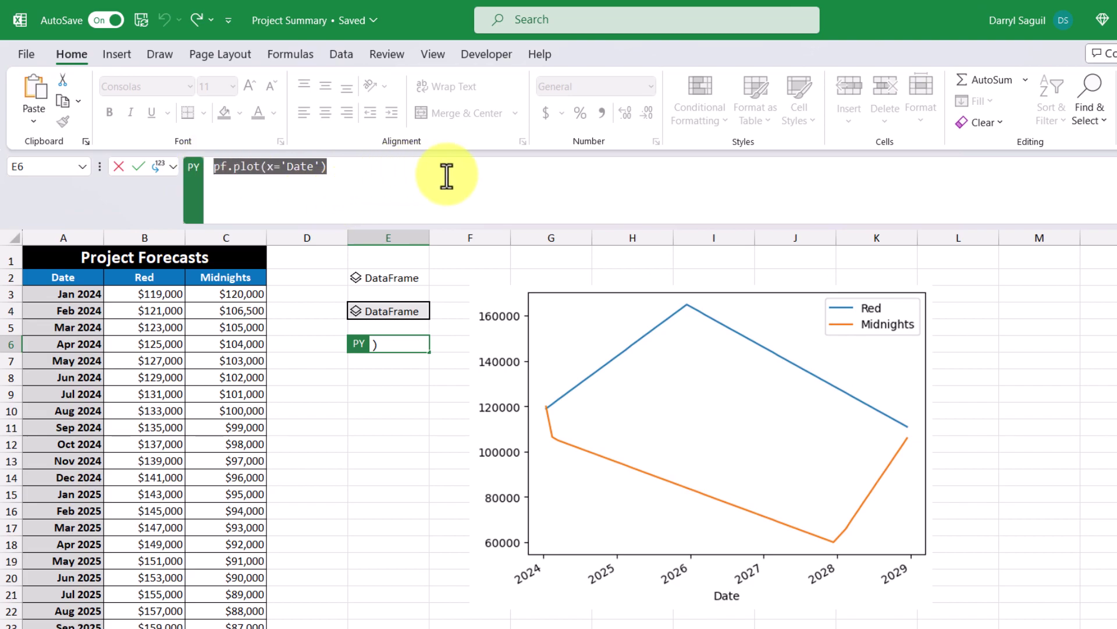
{"action": "key", "text": "ctrl+v"}
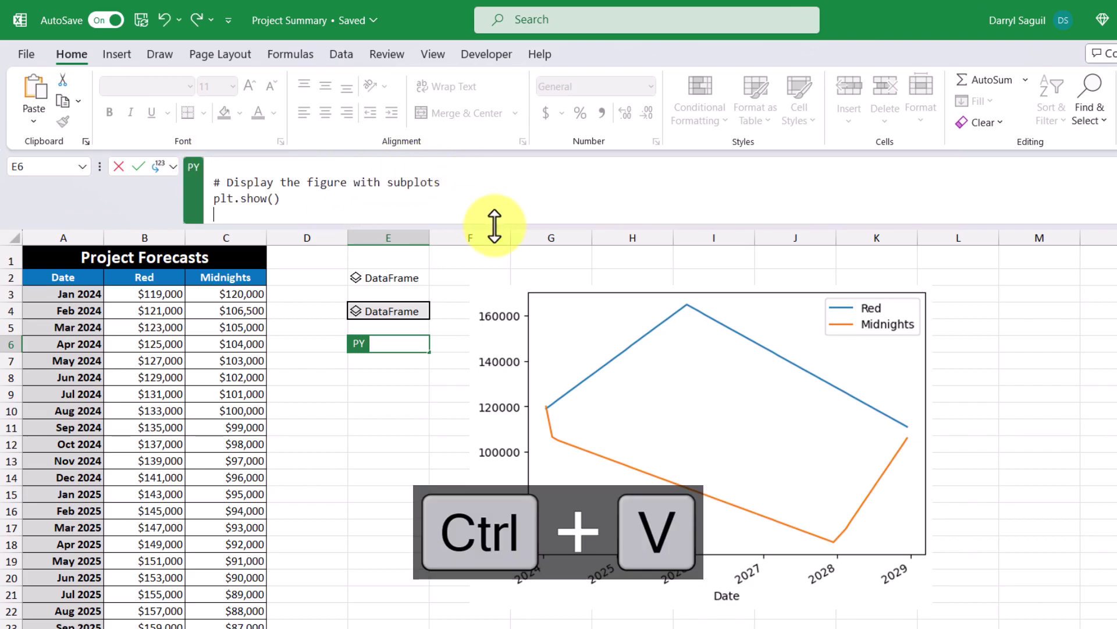
{"action": "left_click_drag", "start_coordinate": [495, 226], "coordinate": [534, 540]}
{"action": "scroll", "coordinate": [766, 428], "scroll_direction": "up", "scroll_amount": 10}
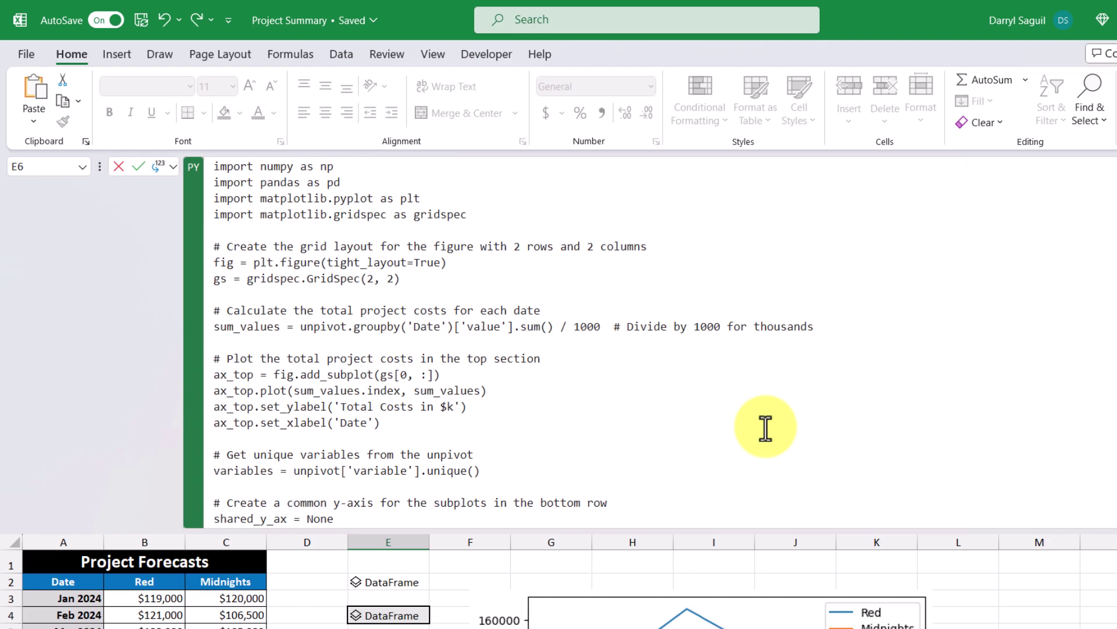
{"action": "left_click_drag", "start_coordinate": [818, 529], "coordinate": [768, 235]}
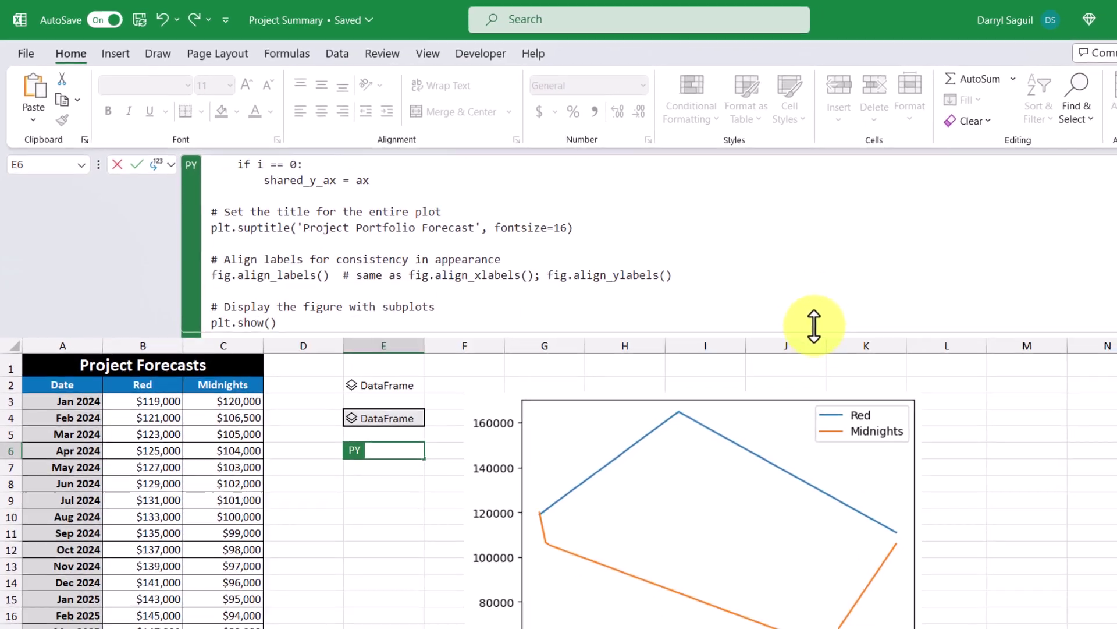
{"action": "left_click", "coordinate": [753, 203]}
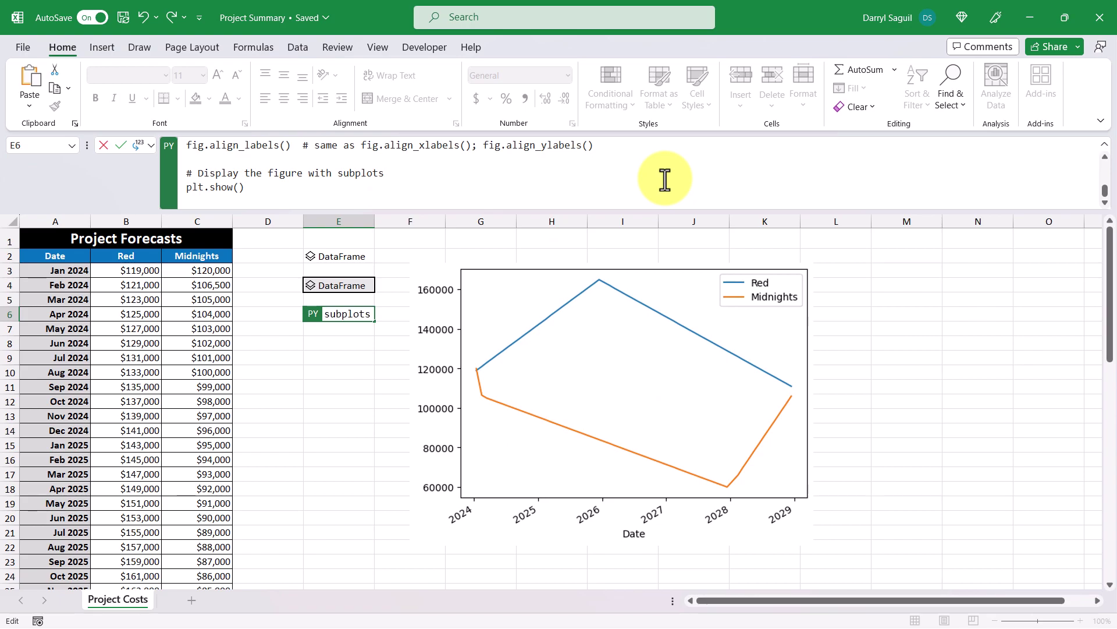
Run the subplot code to draw the forecast chart, then change C3 to 200,000
{"action": "key", "text": "ctrl+Return"}
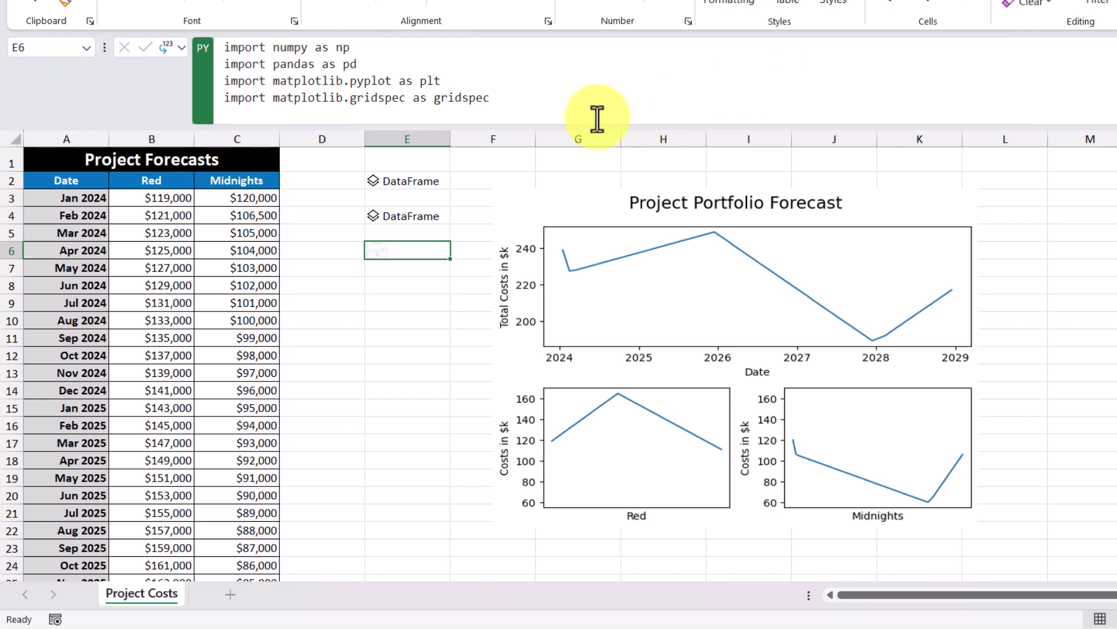
{"action": "left_click", "coordinate": [208, 201]}
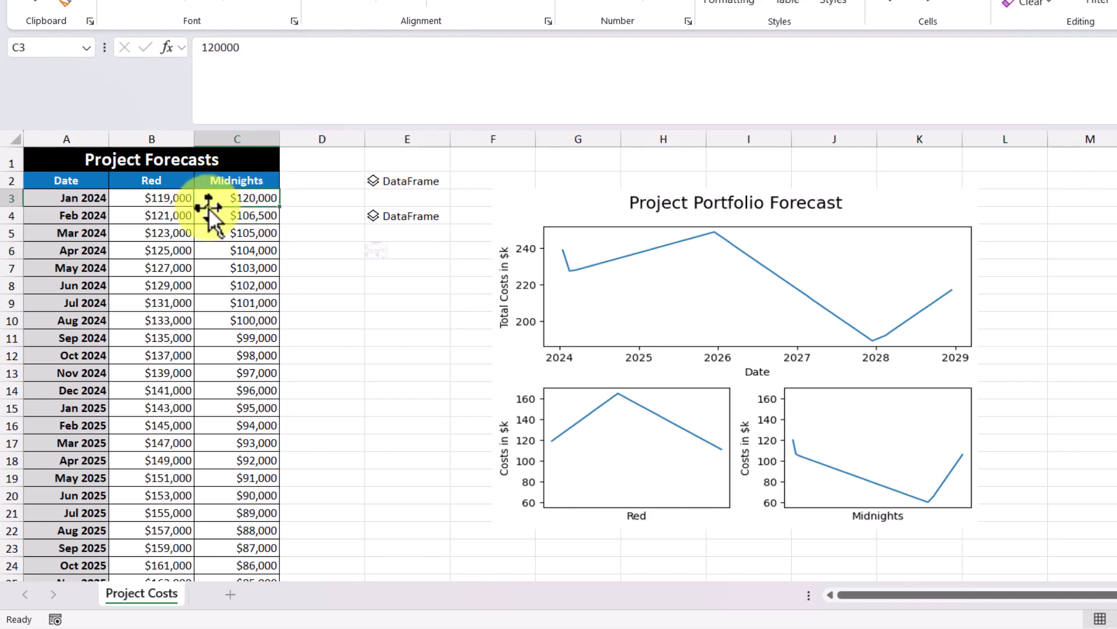
{"action": "type", "text": "2"}
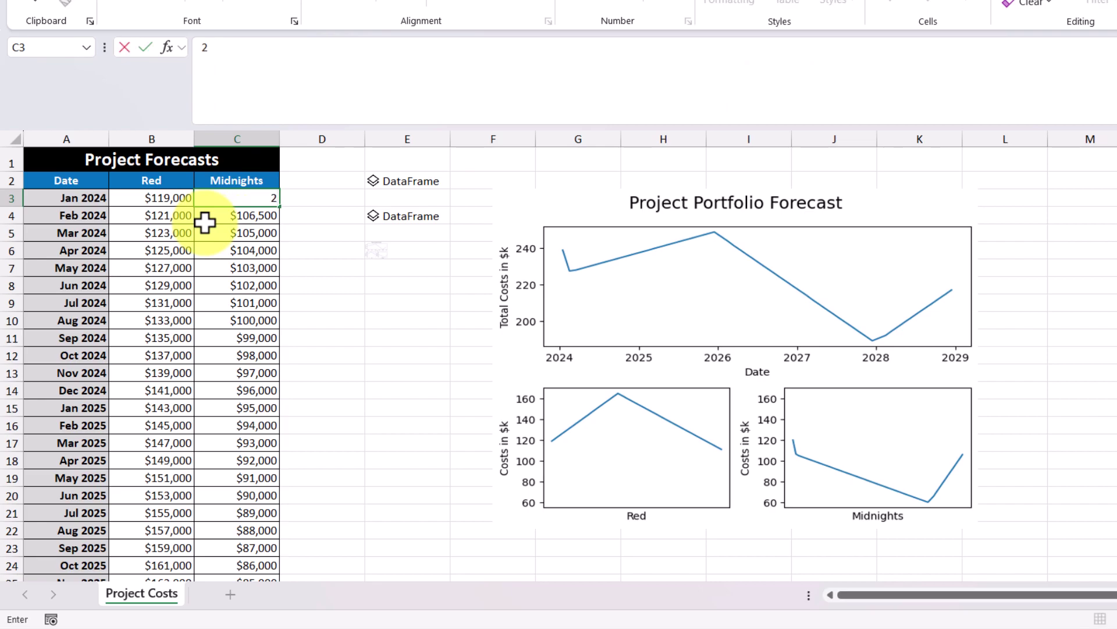
{"action": "type", "text": "00,000"}
{"action": "key", "text": "Return"}
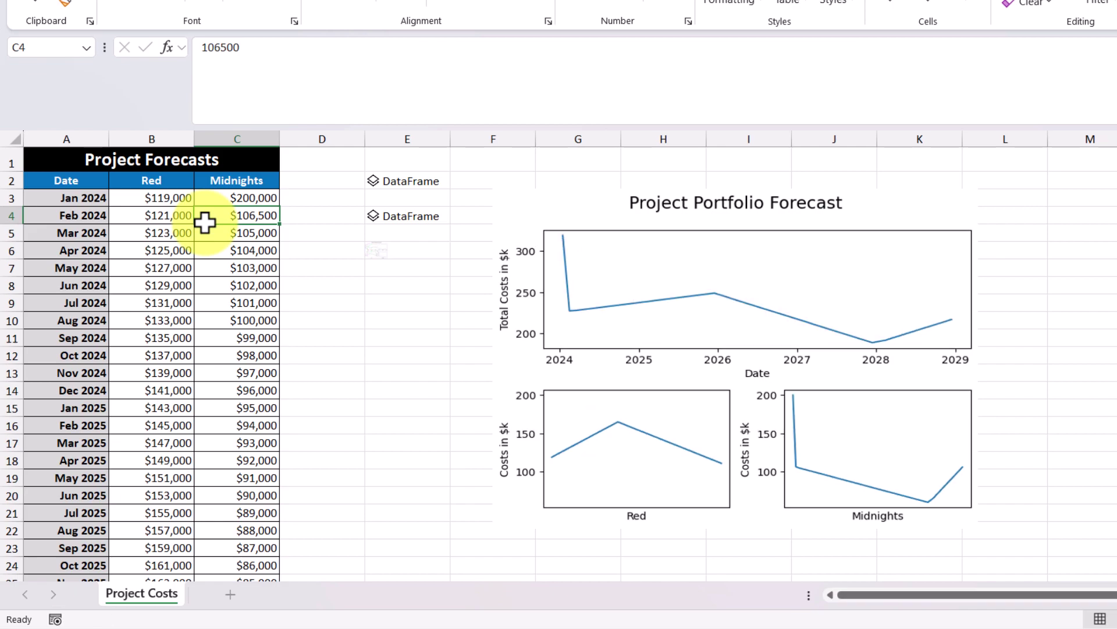